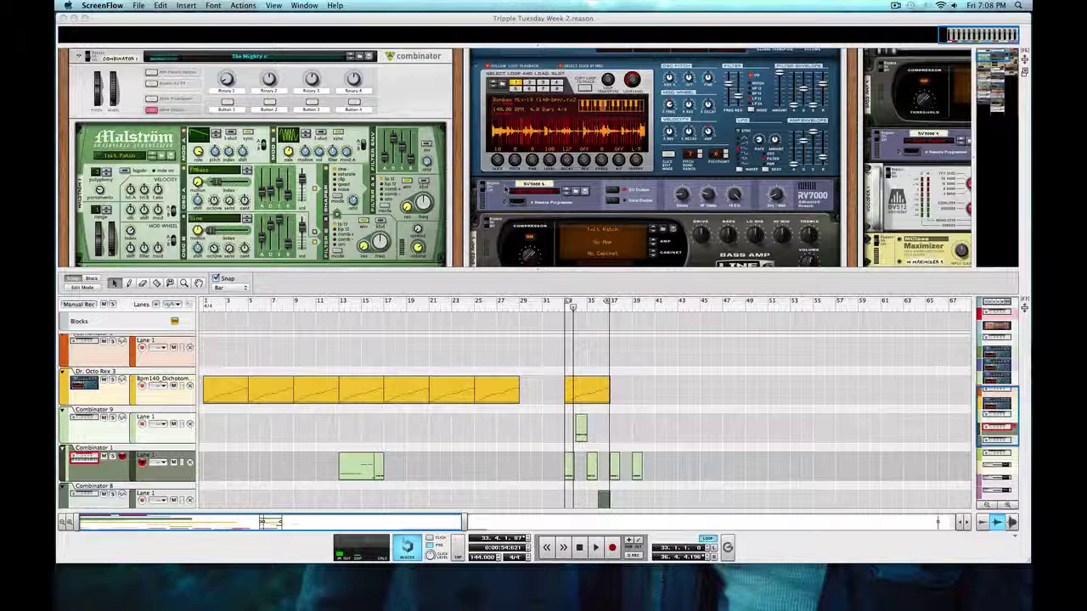
Show the devices of the Combinator 9, 1 and 8 tracks, ending on Combinator 8, with the playhead moved to bar 31.
scroll(678, 413, "down", 2)
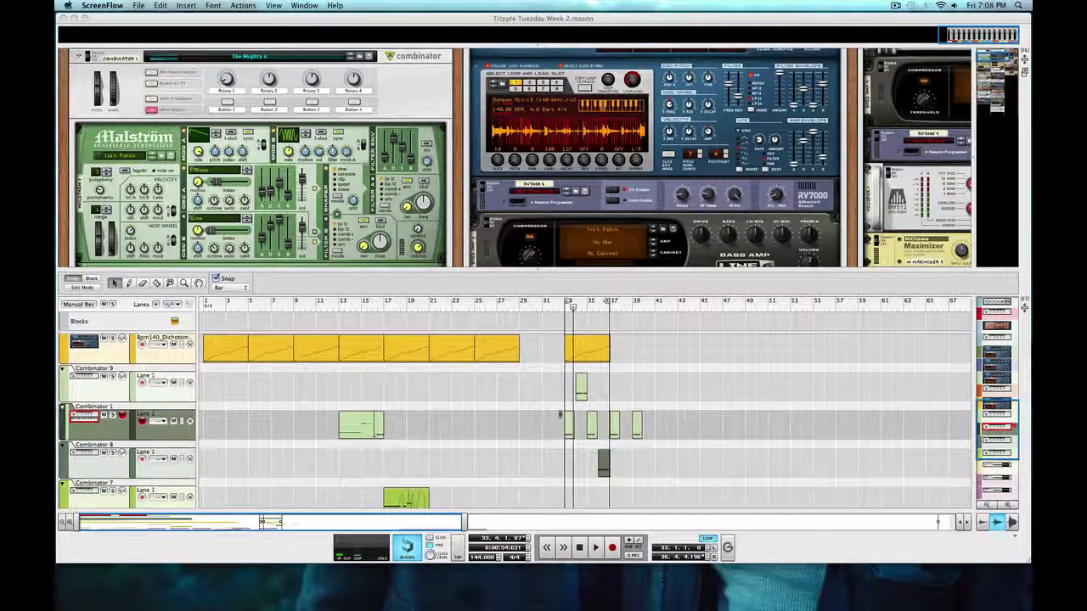
left_click(173, 396)
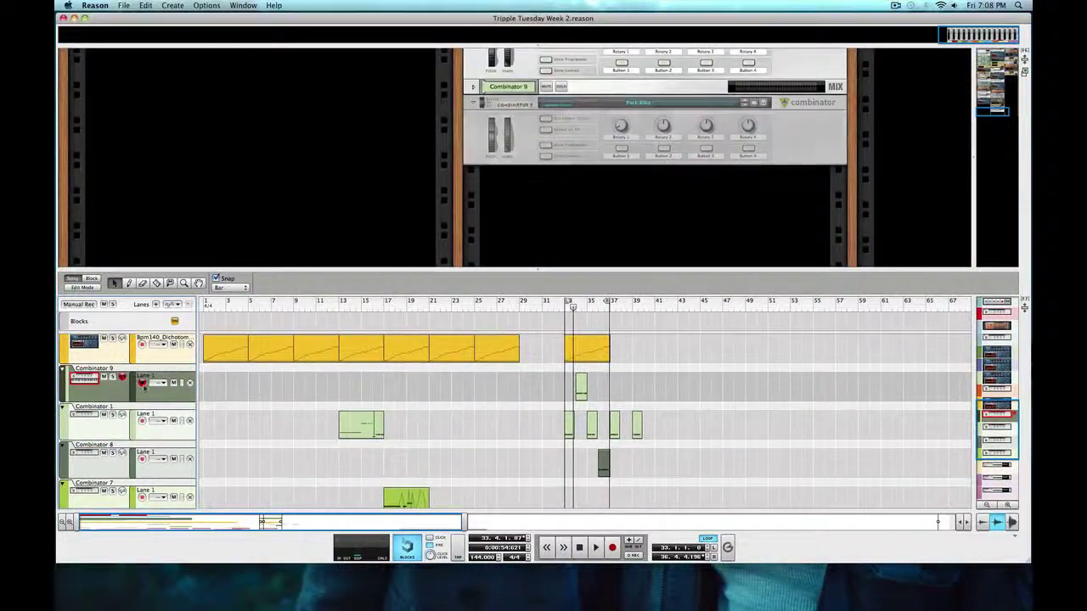
left_click(144, 421)
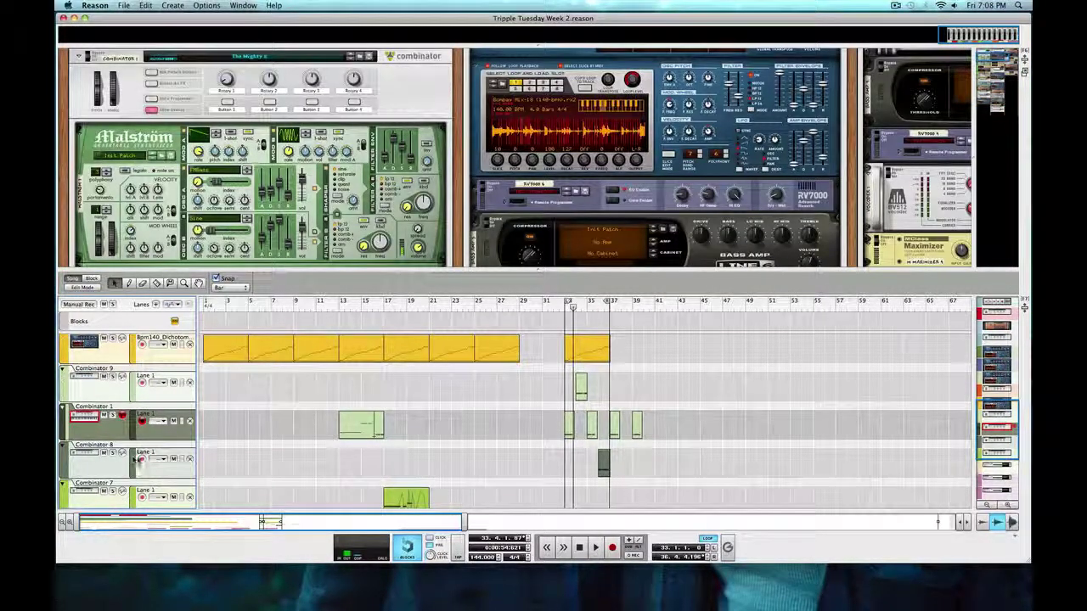
left_click(142, 459)
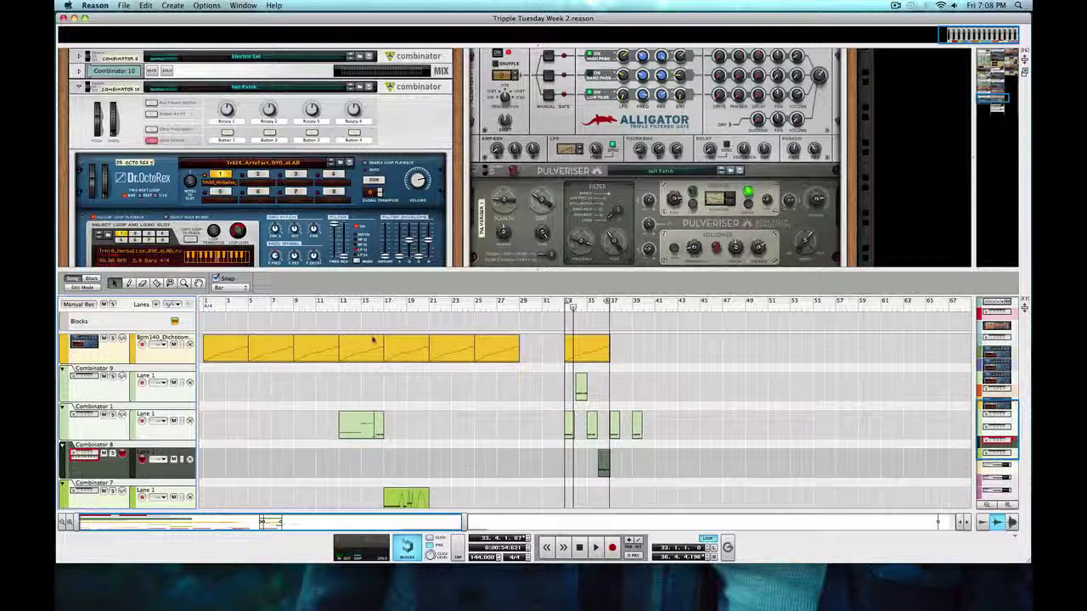
left_click(542, 306)
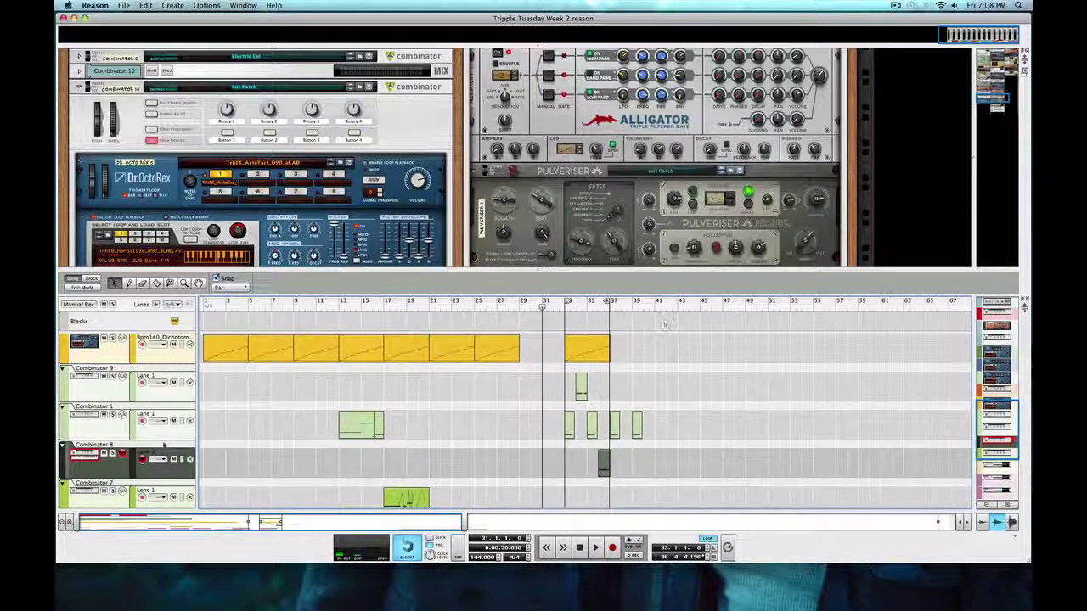
left_click(123, 470)
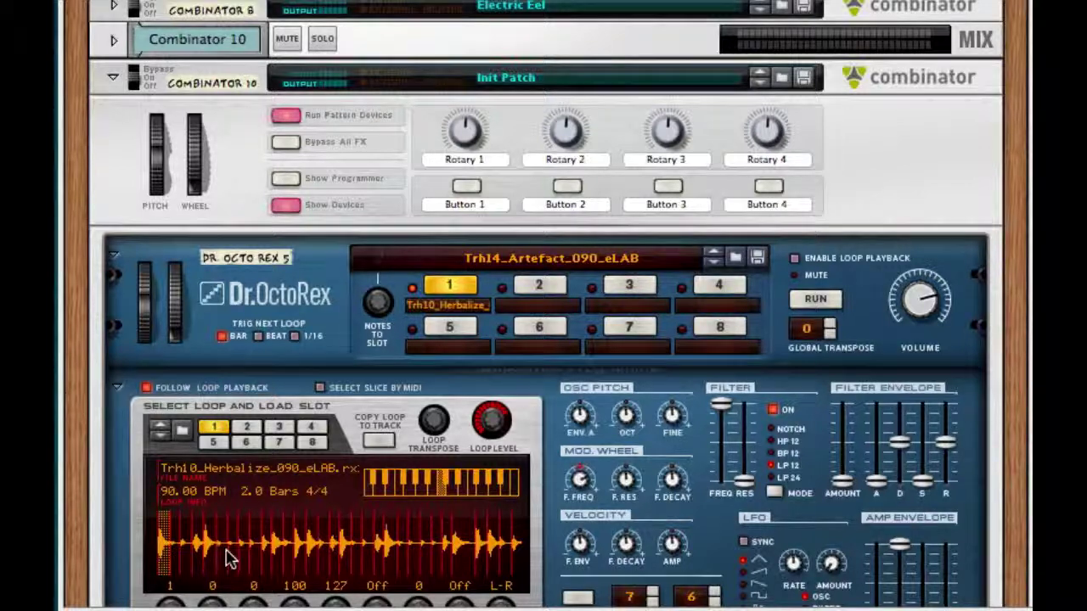
Unfold Combinator 8 and play the song while examining its Malström, SubTractor, RV7000, Bass Amp and Scream 4 settings.
left_click(114, 5)
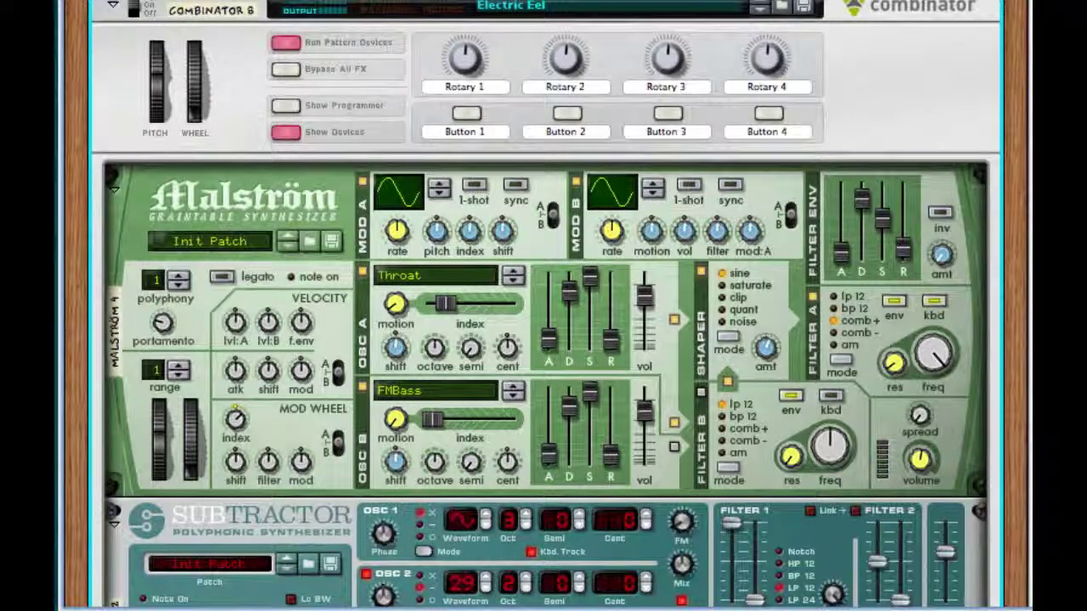
key("space")
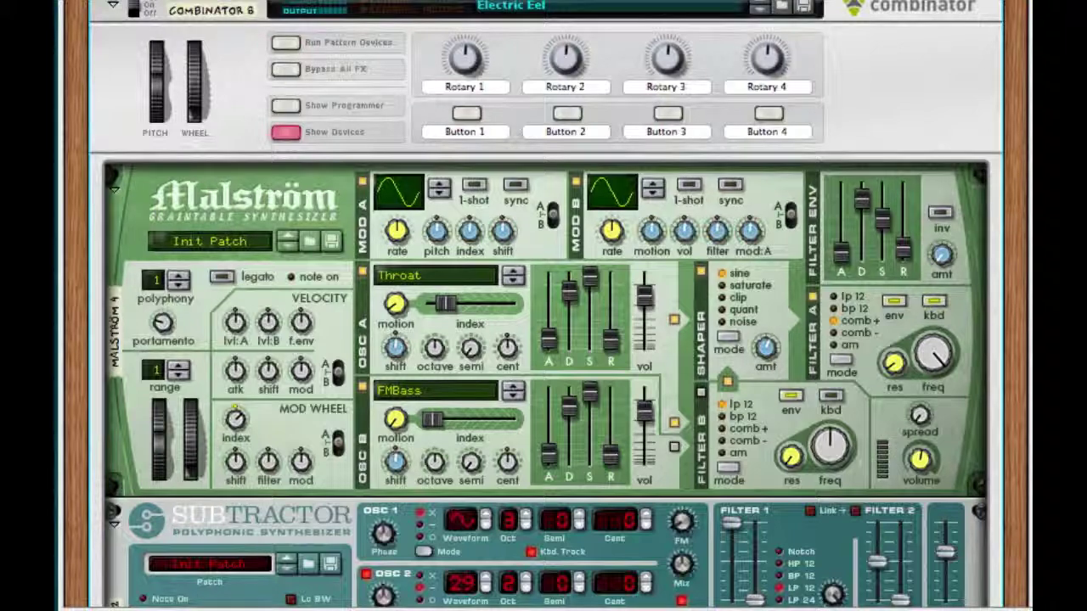
key("space")
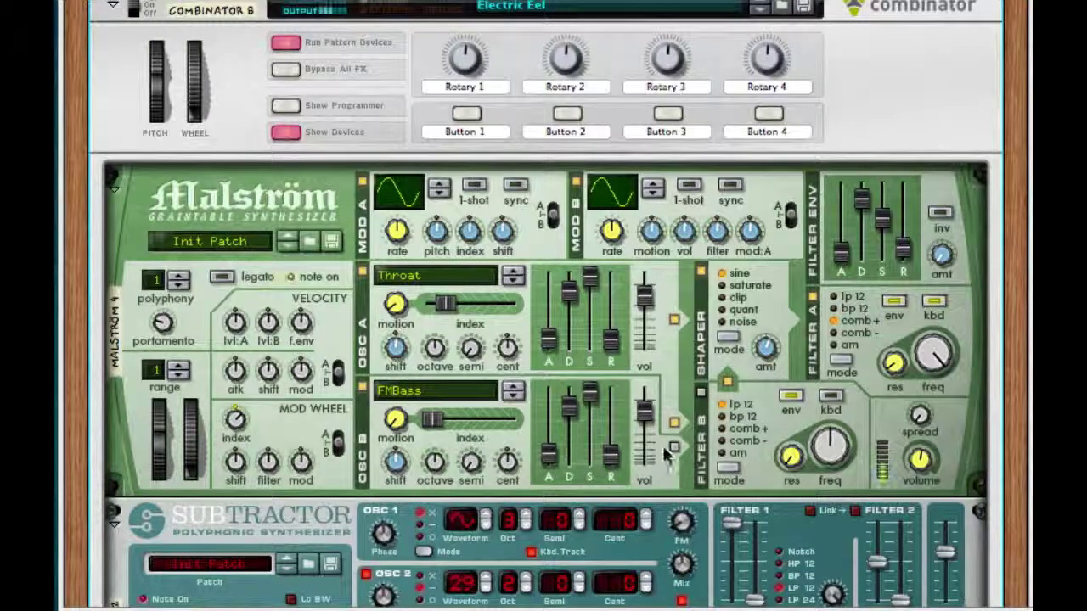
scroll(670, 445, "down", 5)
scroll(663, 446, "down", 6)
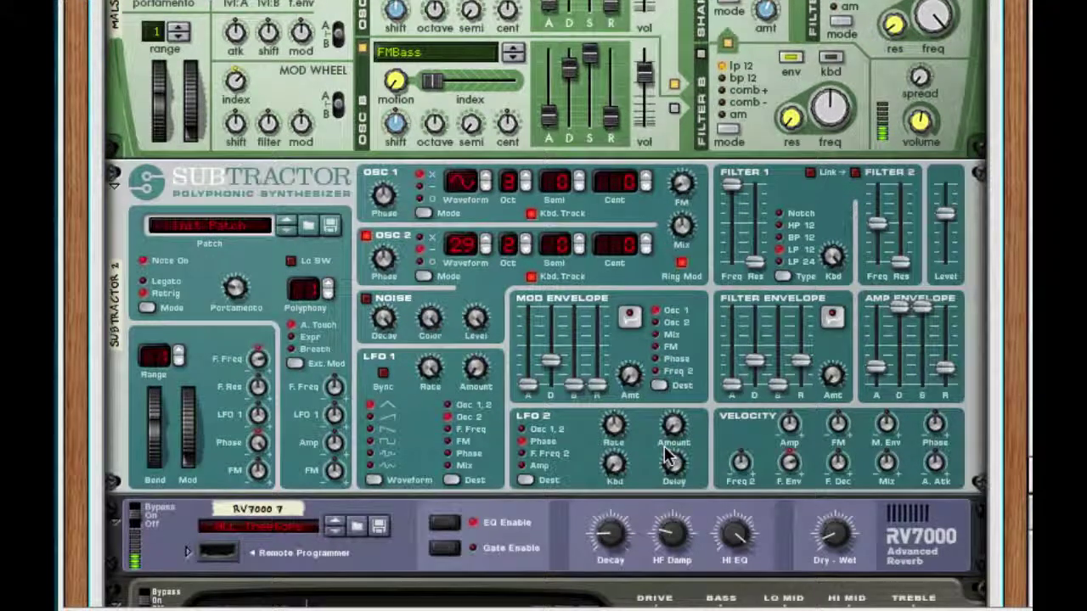
scroll(665, 454, "down", 1)
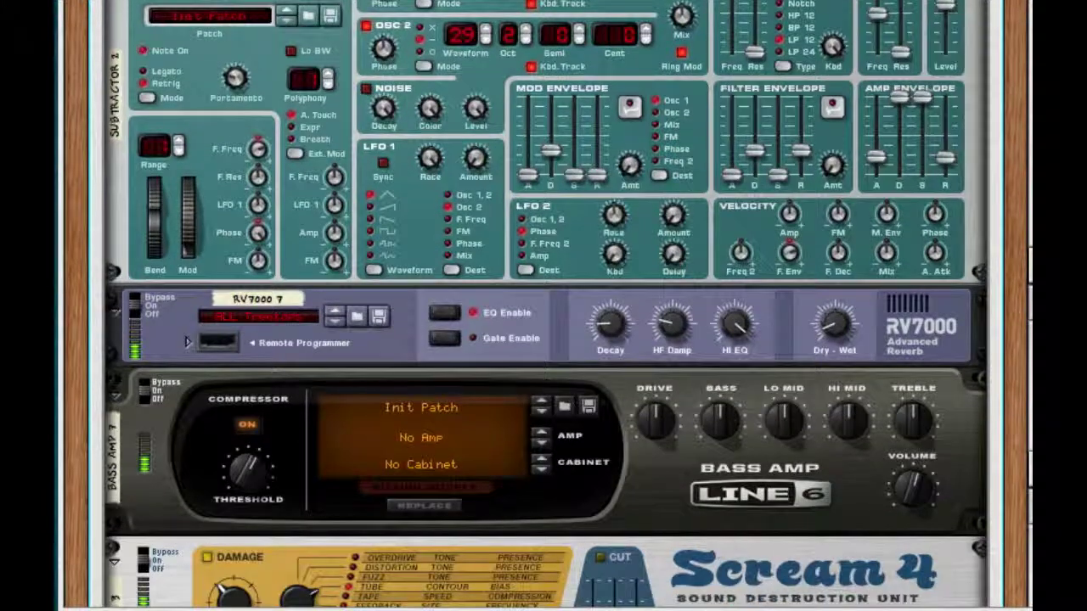
scroll(713, 585, "up", 10)
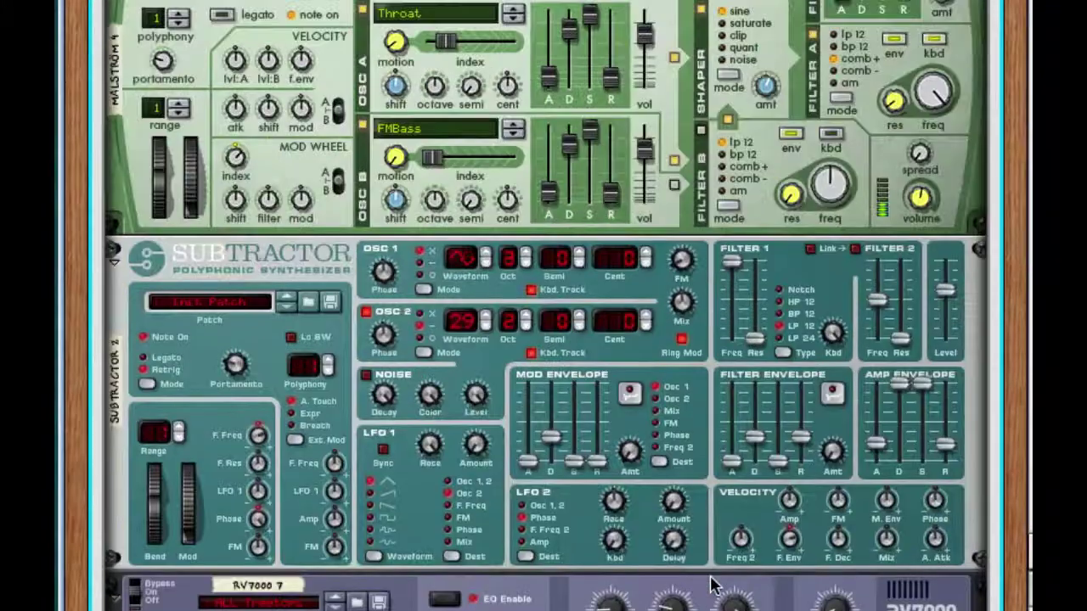
scroll(713, 586, "up", 2)
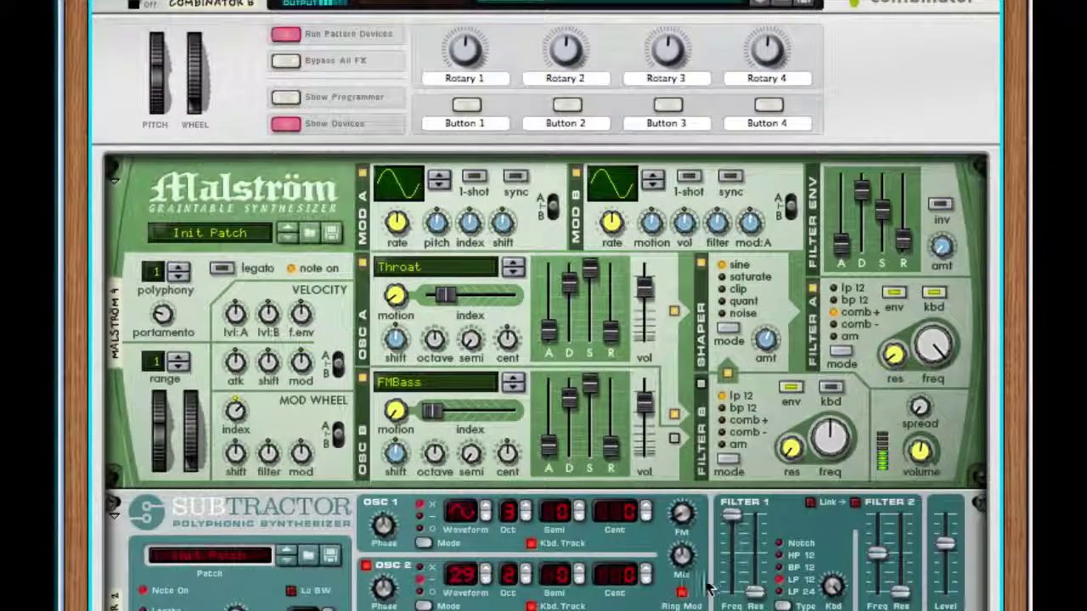
key("space")
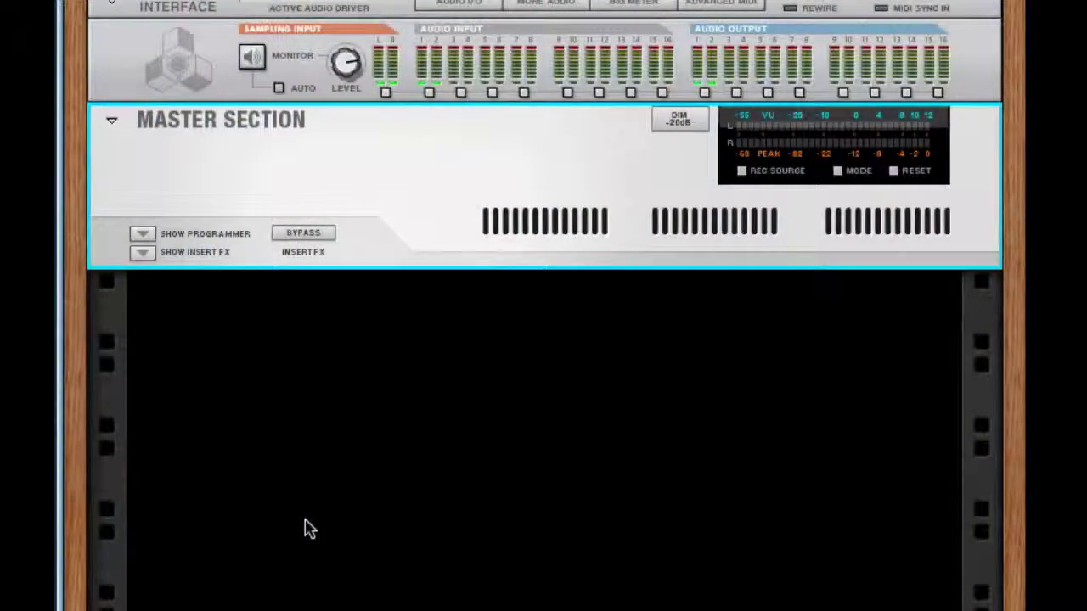
Create a Combinator below the Master Section in the empty rack and add a Malström synthesizer inside it.
right_click(367, 404)
mouse_move(522, 604)
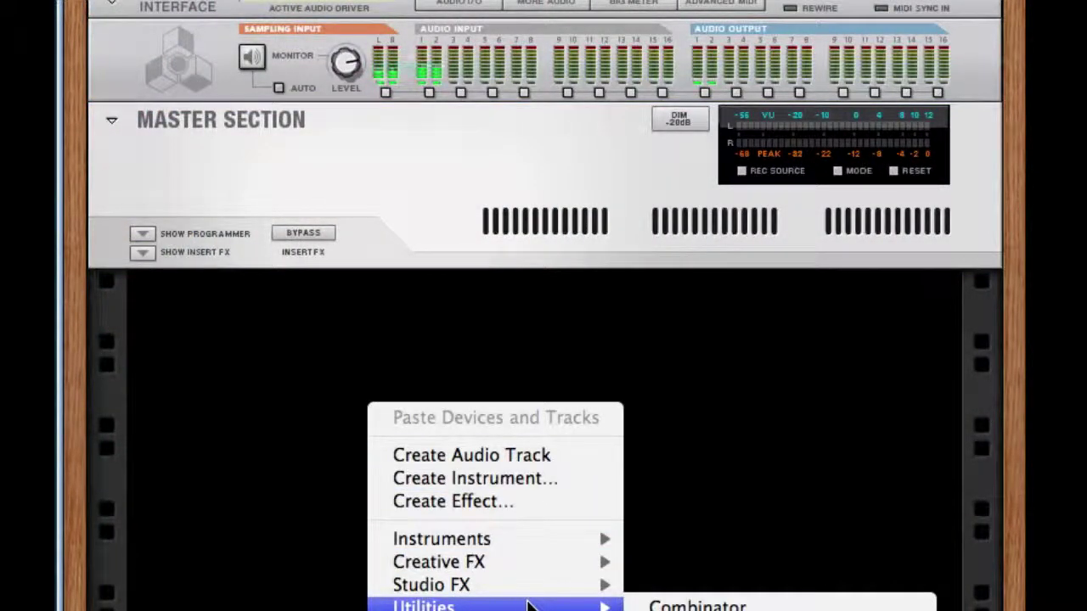
left_click(706, 606)
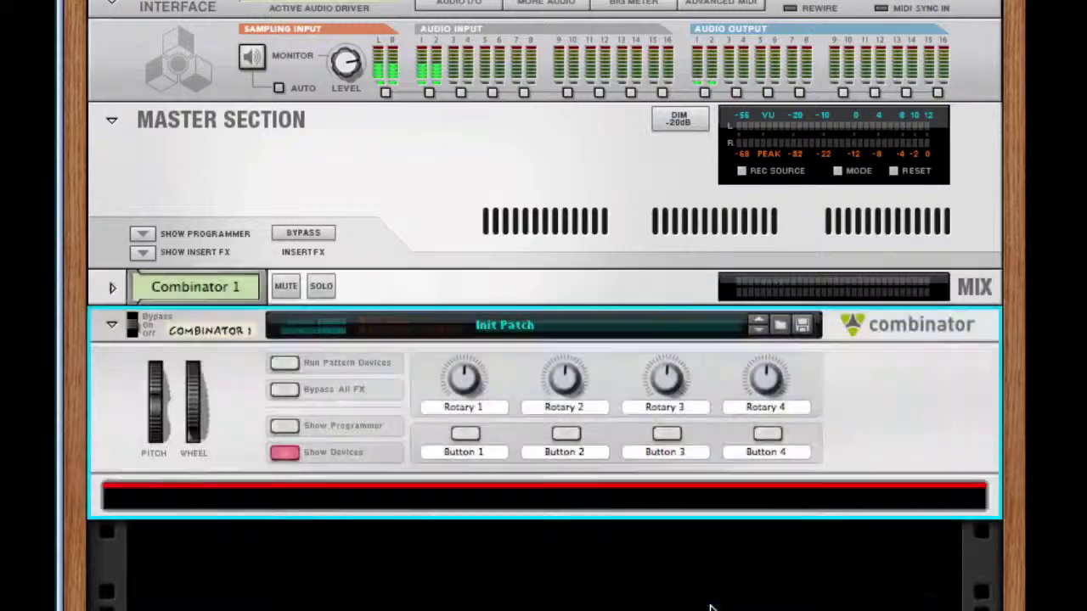
scroll(585, 543, "down", 5)
right_click(546, 249)
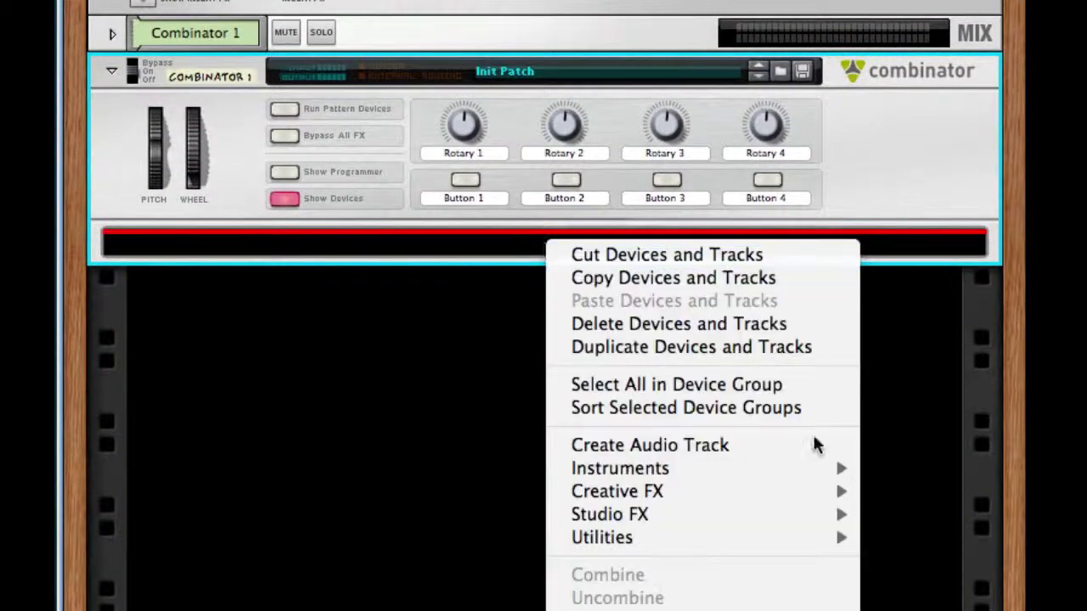
mouse_move(812, 468)
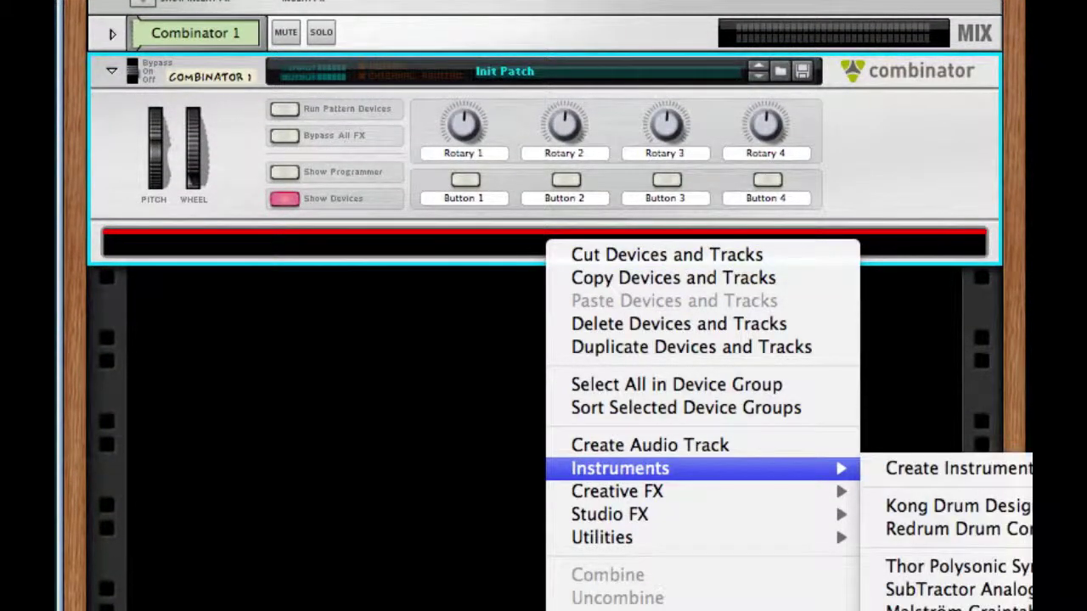
left_click(944, 606)
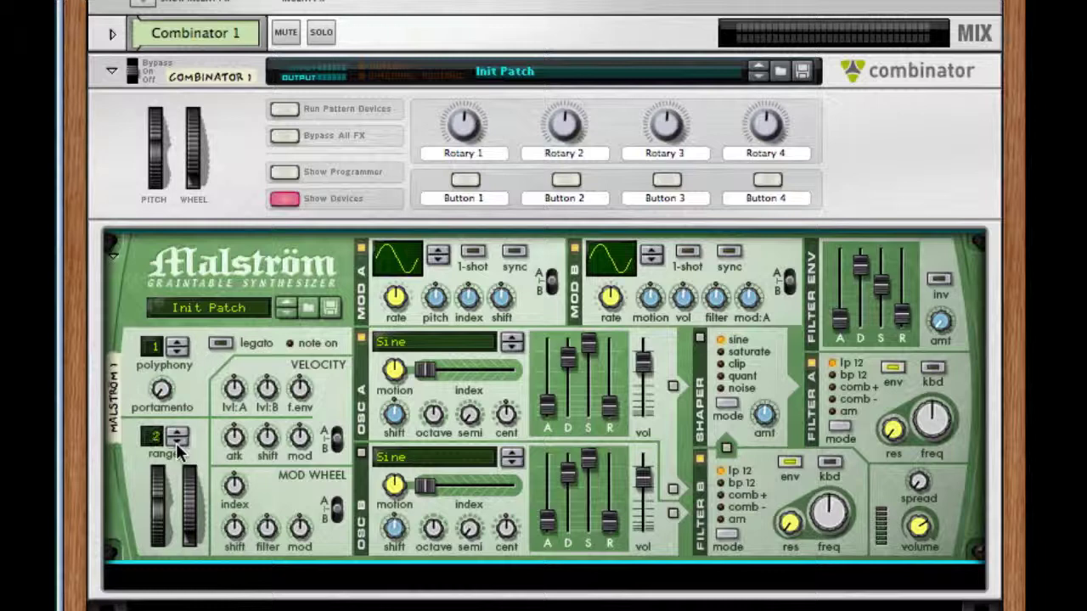
Set the Malström's pitch bend range to 1, raise its mod wheel index amount and switch off modulators A and B.
left_click(176, 441)
left_click_drag(235, 483, 247, 429)
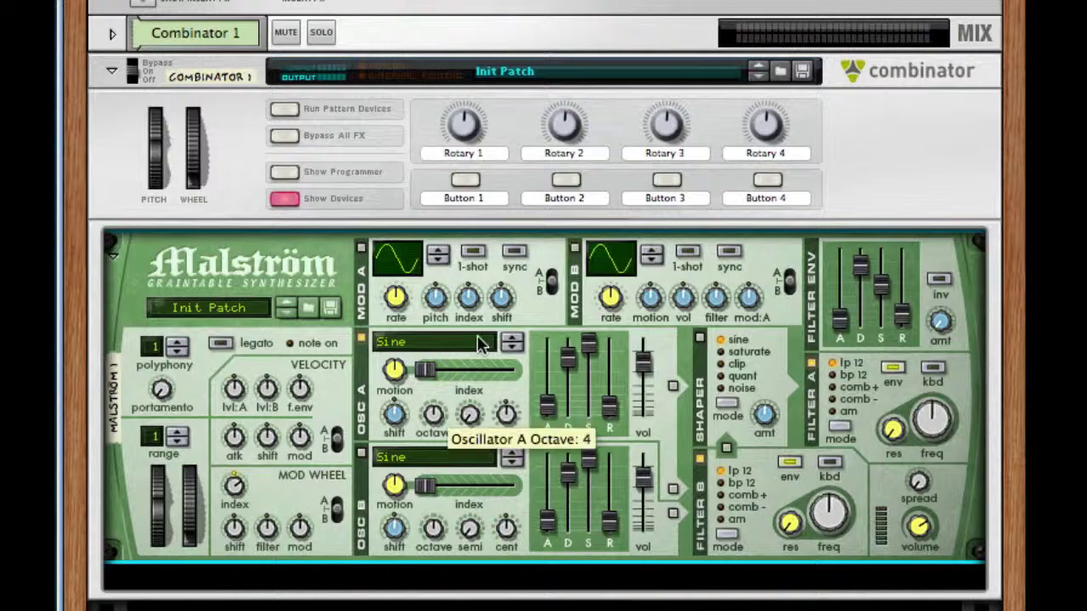
Set the Malström's oscillator A to Voice: Throat, with its index at 29 and its motion lowered.
left_click(426, 342)
scroll(435, 356, "up", 6)
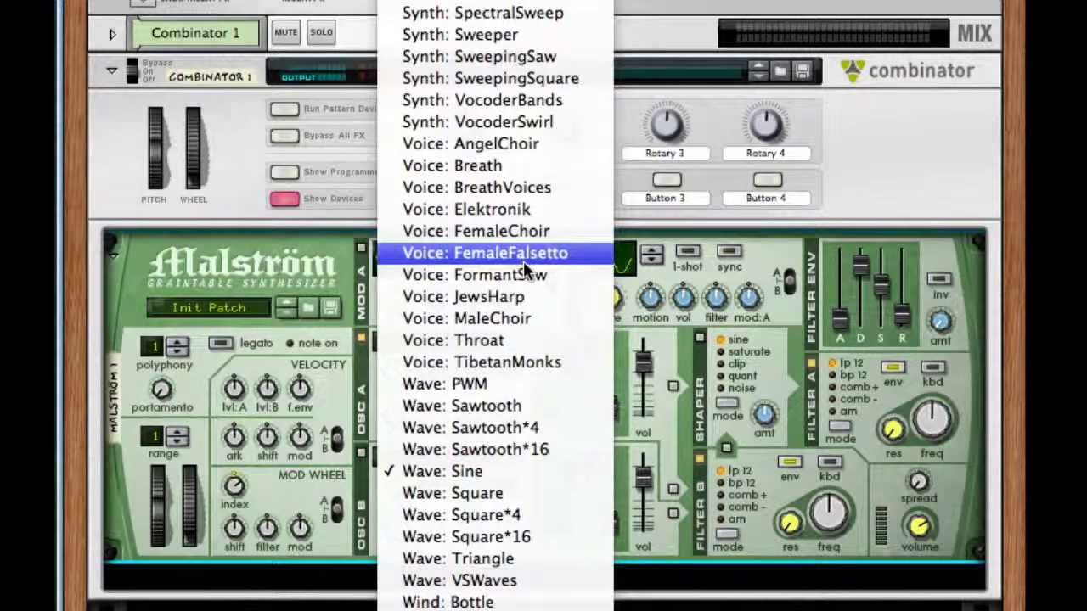
left_click(494, 341)
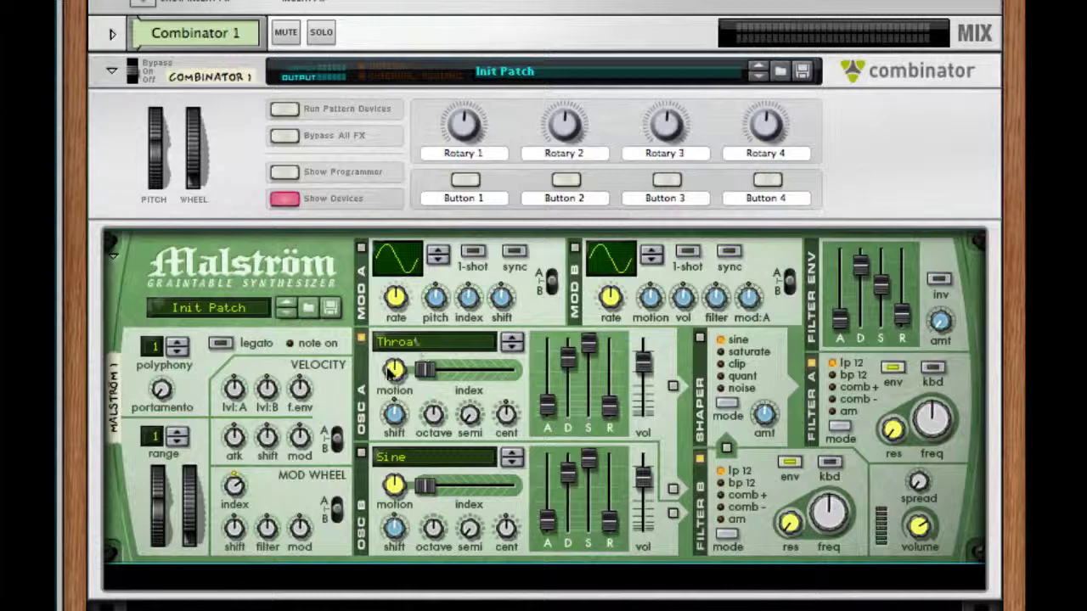
left_click_drag(424, 370, 440, 372)
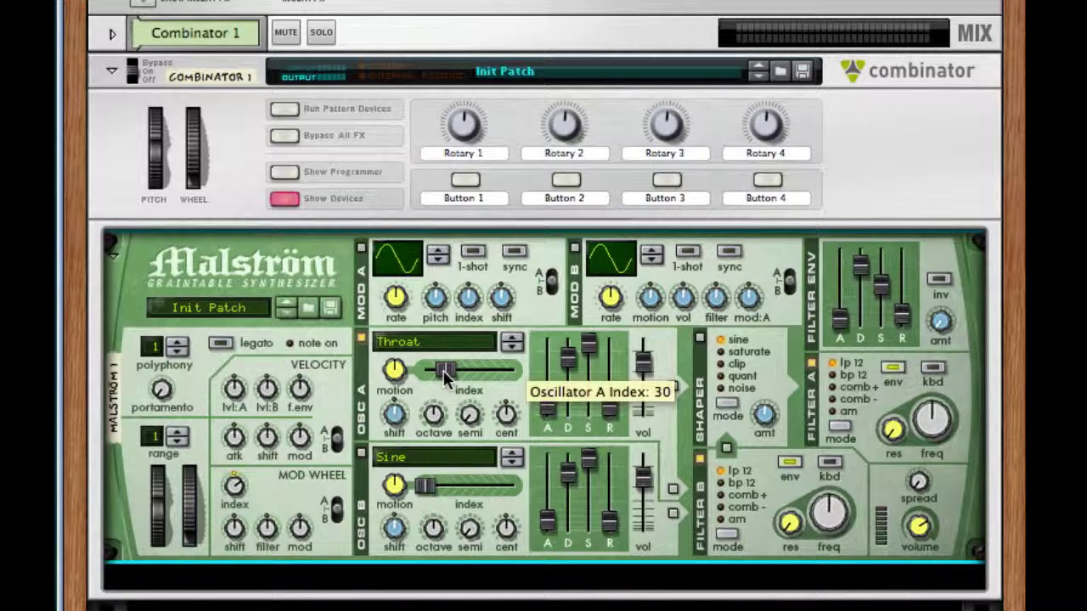
left_click_drag(442, 378, 438, 375)
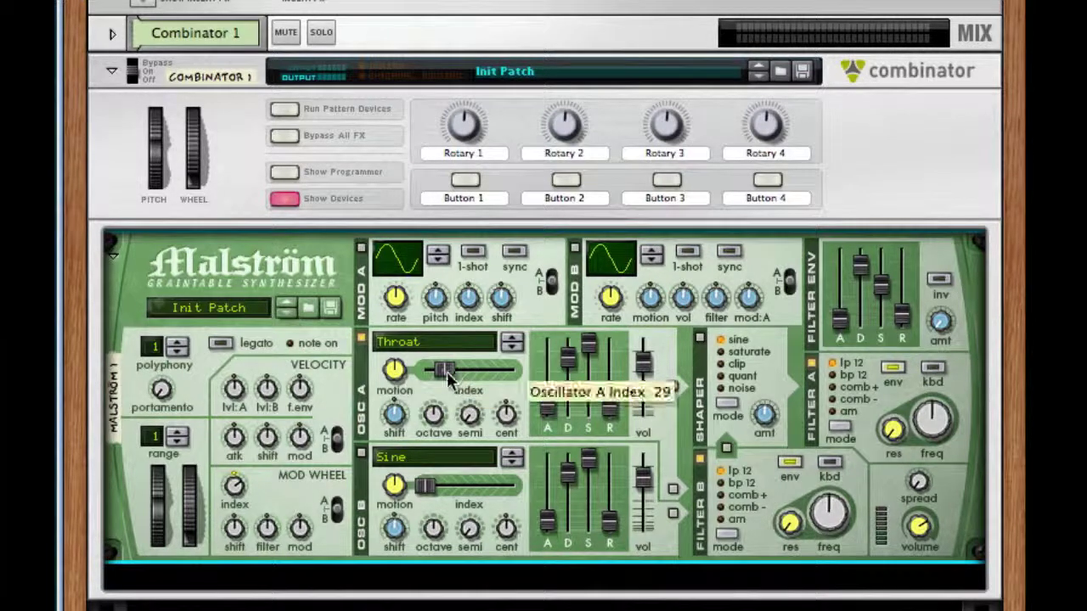
left_click_drag(393, 369, 386, 577)
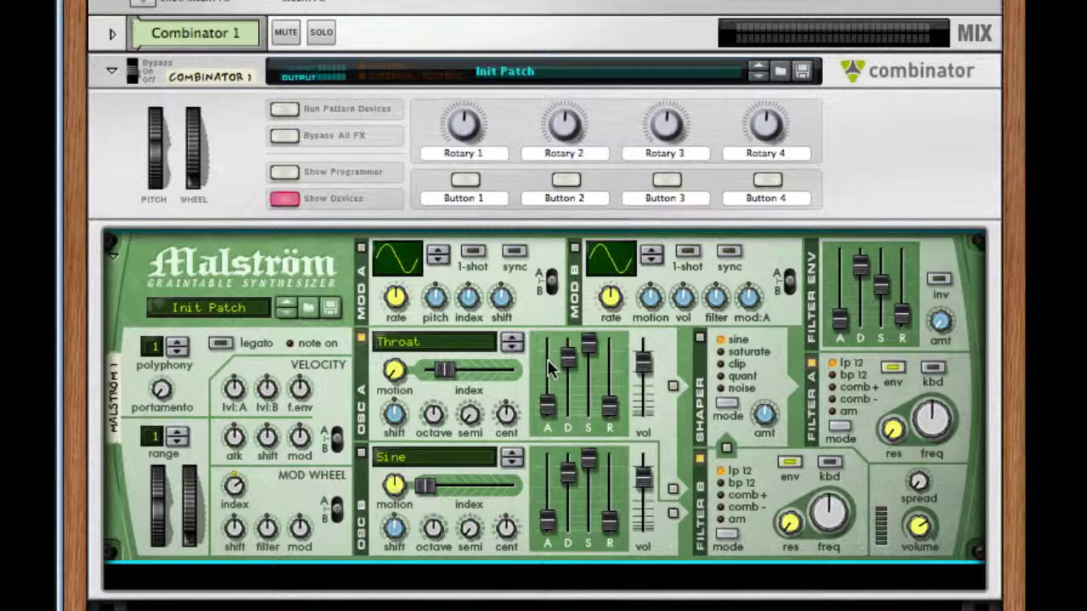
Switch the shaper on and filter B off, and route both oscillator A and filter B into the shaper.
left_click(673, 388)
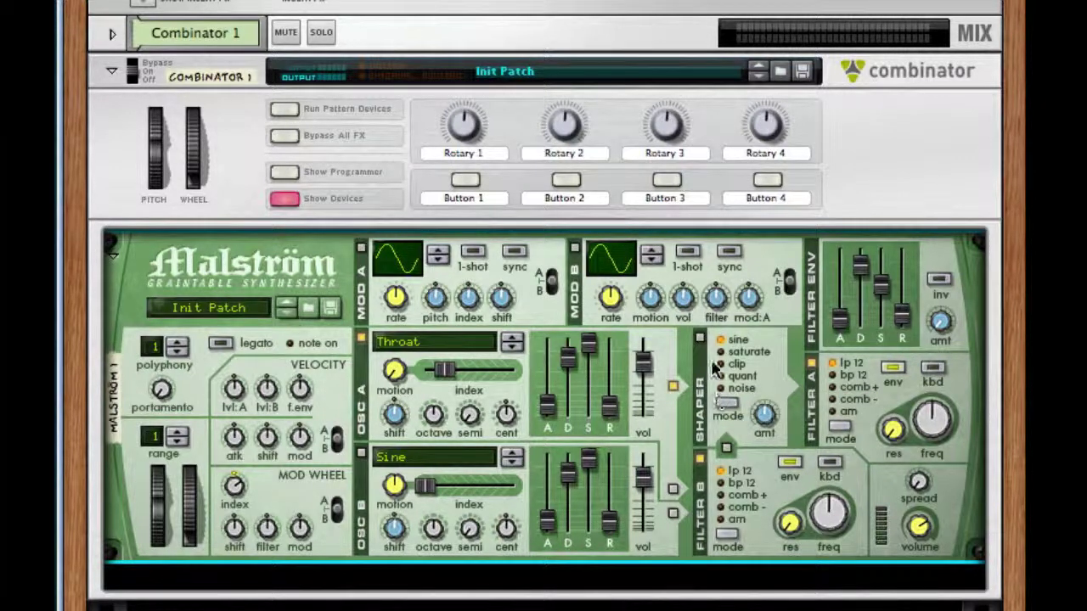
left_click(700, 338)
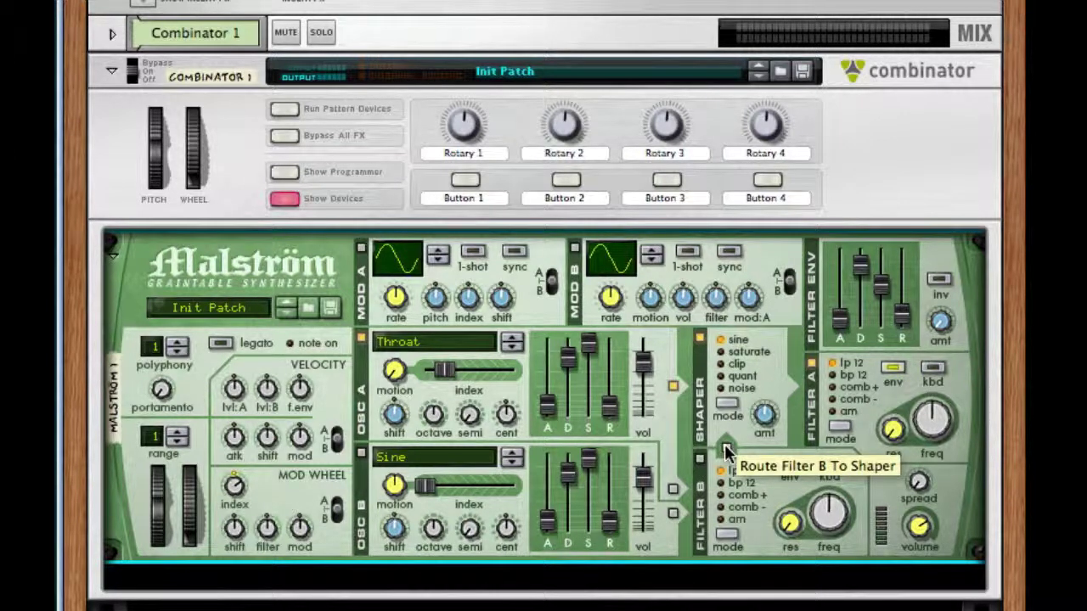
left_click(726, 448)
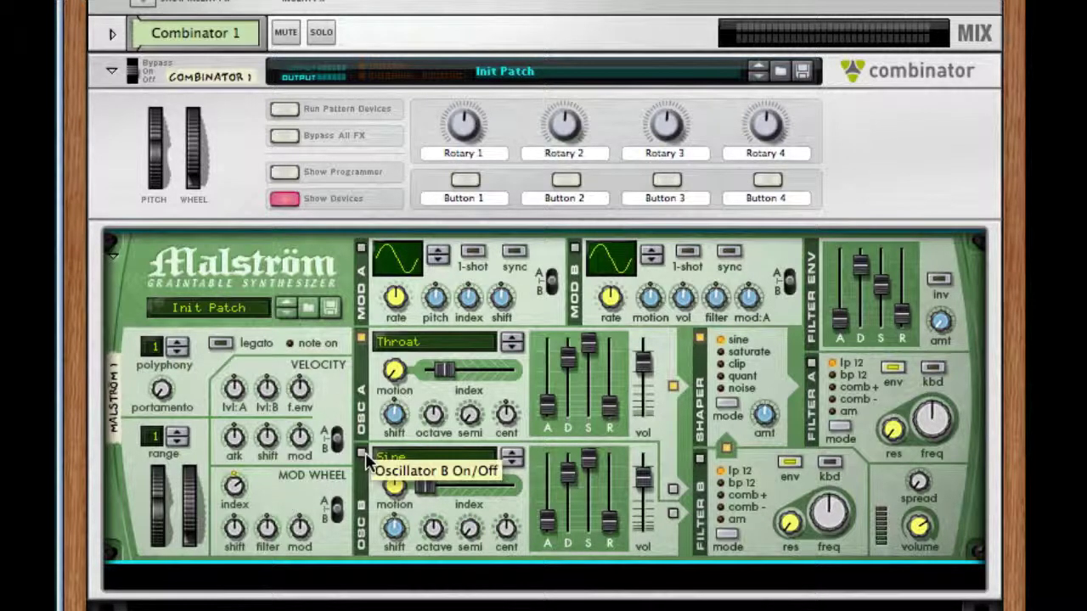
Switch on the Malström's oscillator B, set it to FMBass and lower its motion.
left_click(485, 457)
scroll(487, 458, "up", 10)
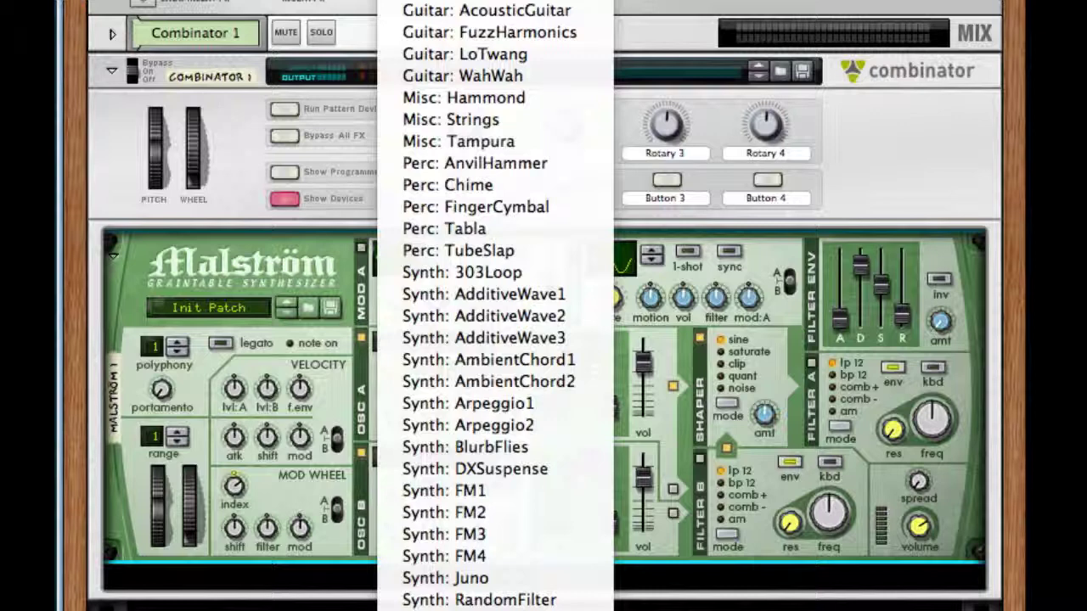
left_click(436, 451)
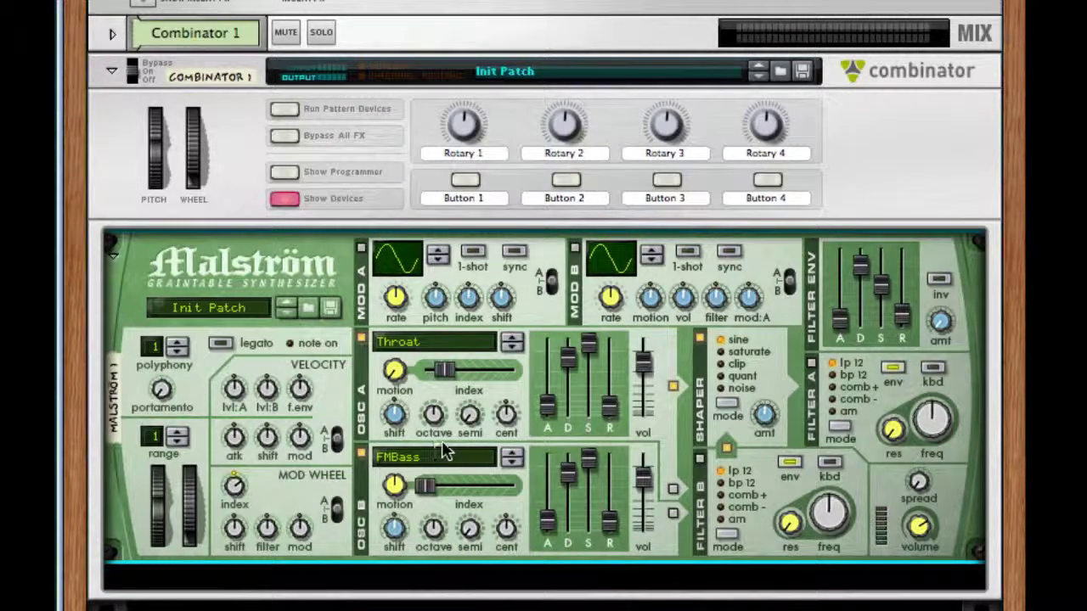
left_click_drag(393, 485, 393, 497)
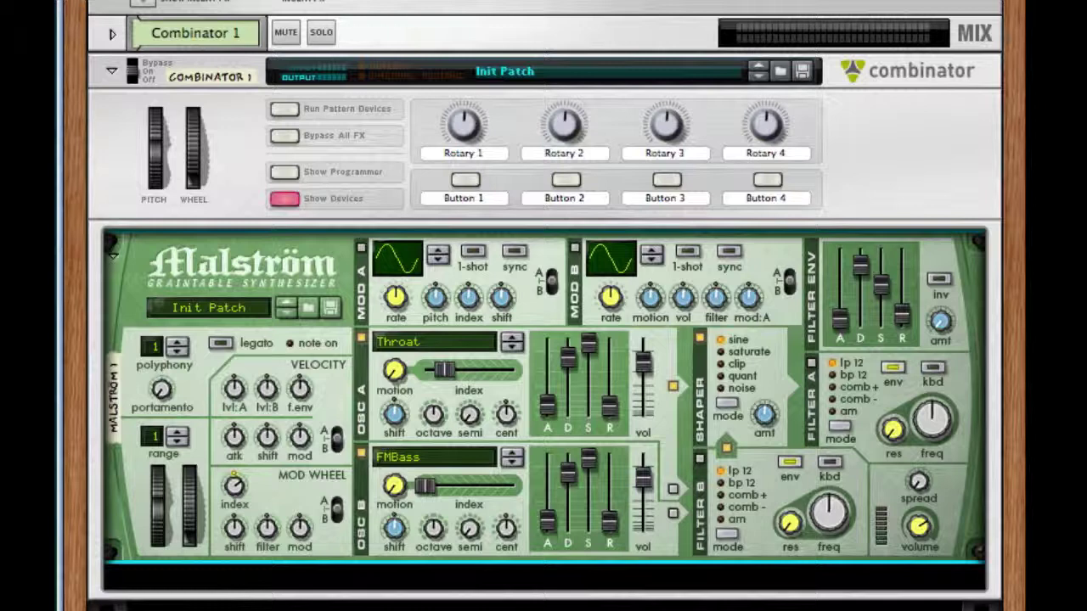
Route oscillator A to filter B as well and raise the shaper amount slightly.
left_click(672, 490)
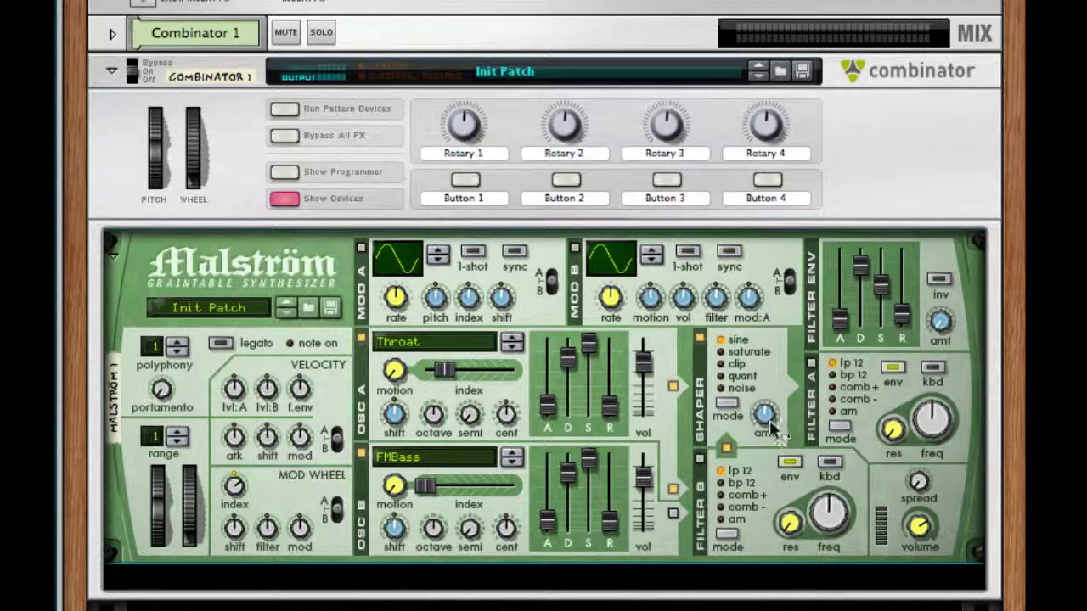
mouse_move(774, 420)
left_click_drag(773, 417, 774, 404)
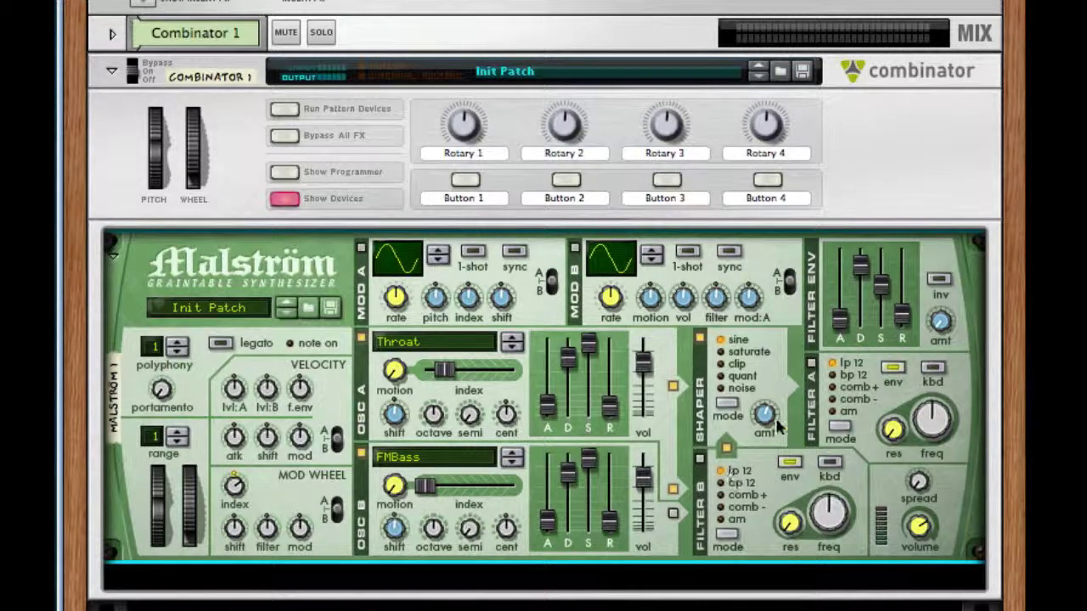
Add a Subtractor synthesizer below the Malström inside the Combinator.
right_click(774, 410)
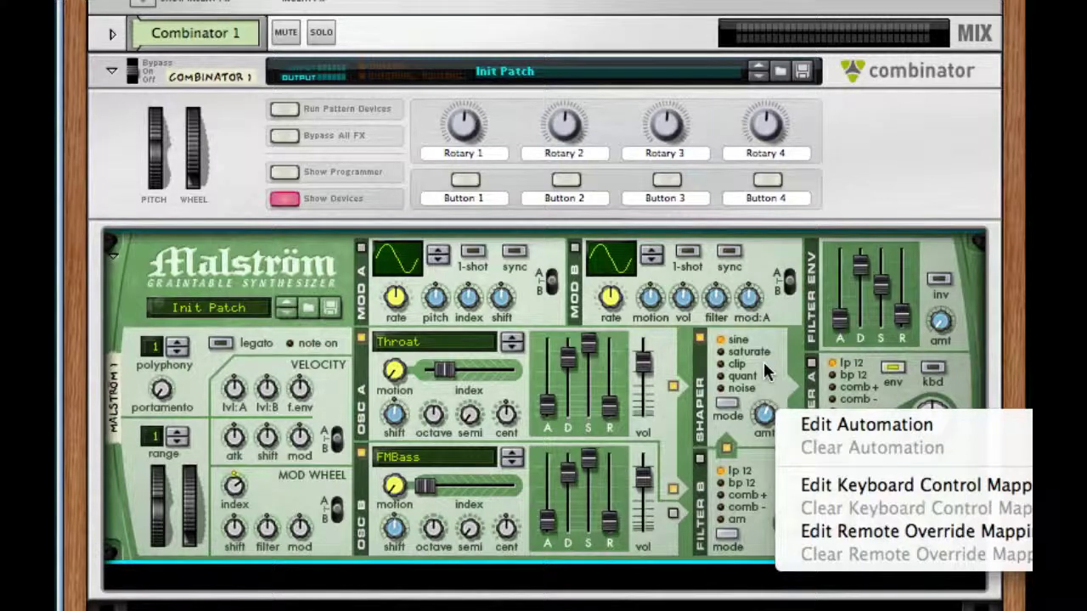
right_click(766, 371)
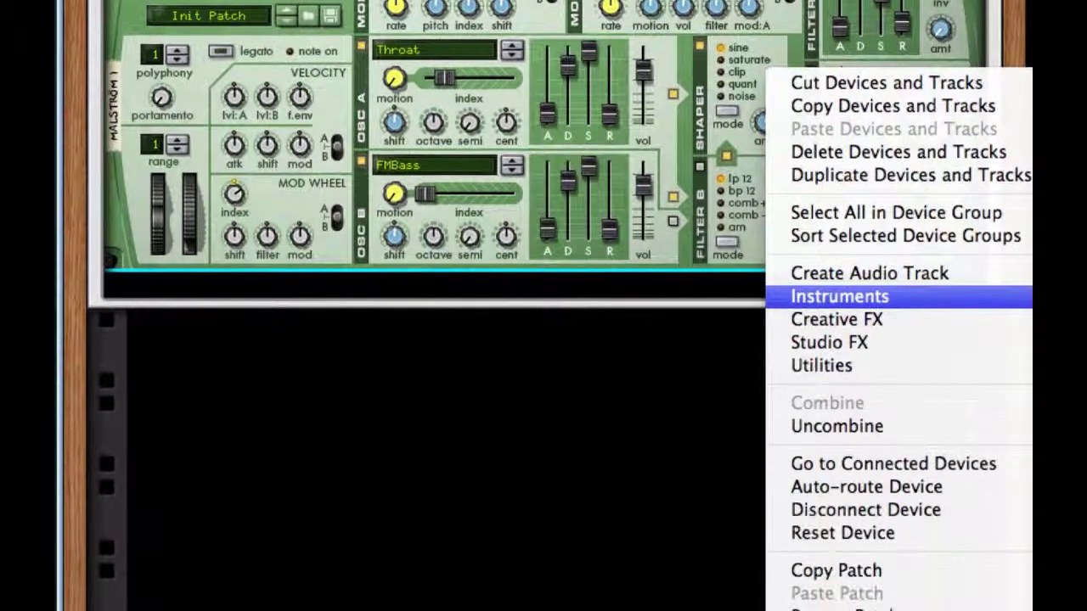
left_click(1066, 320)
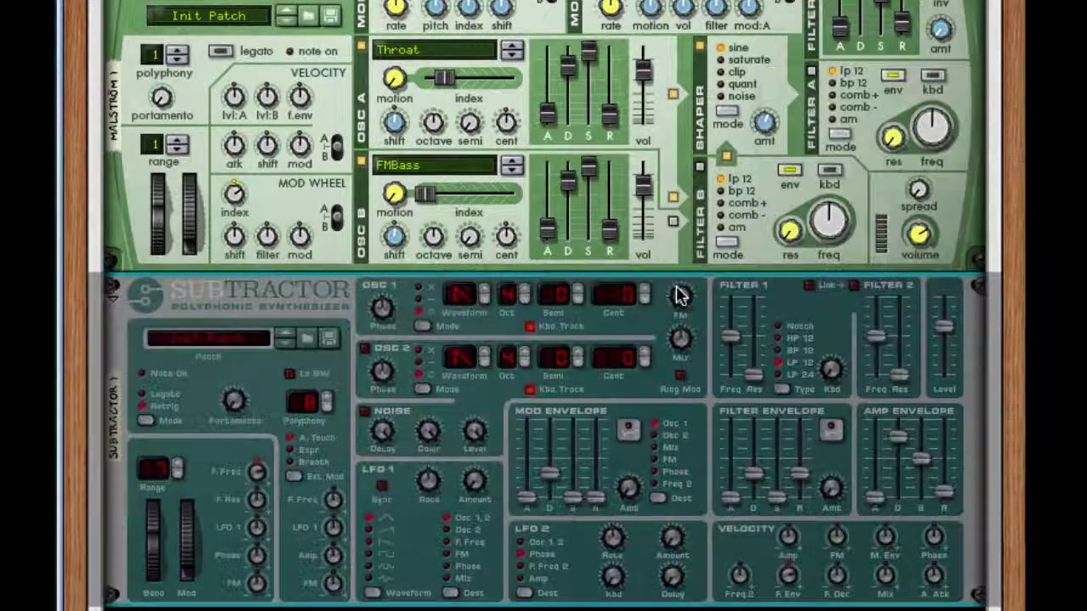
scroll(484, 238, "down", 1)
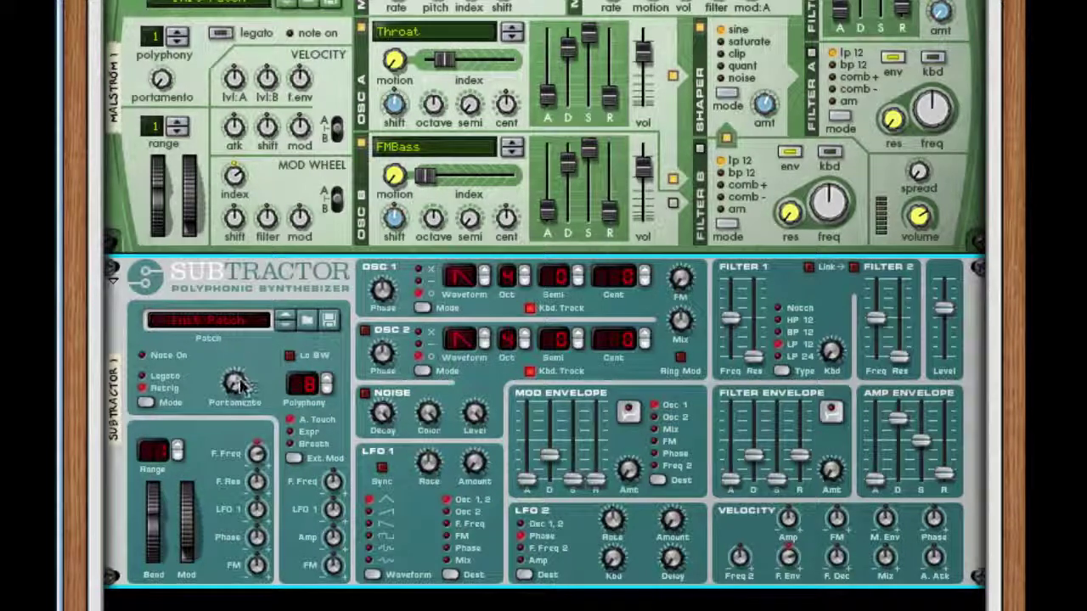
Turn up the portamento on both the Subtractor and the Malström.
left_click_drag(235, 382, 264, 280)
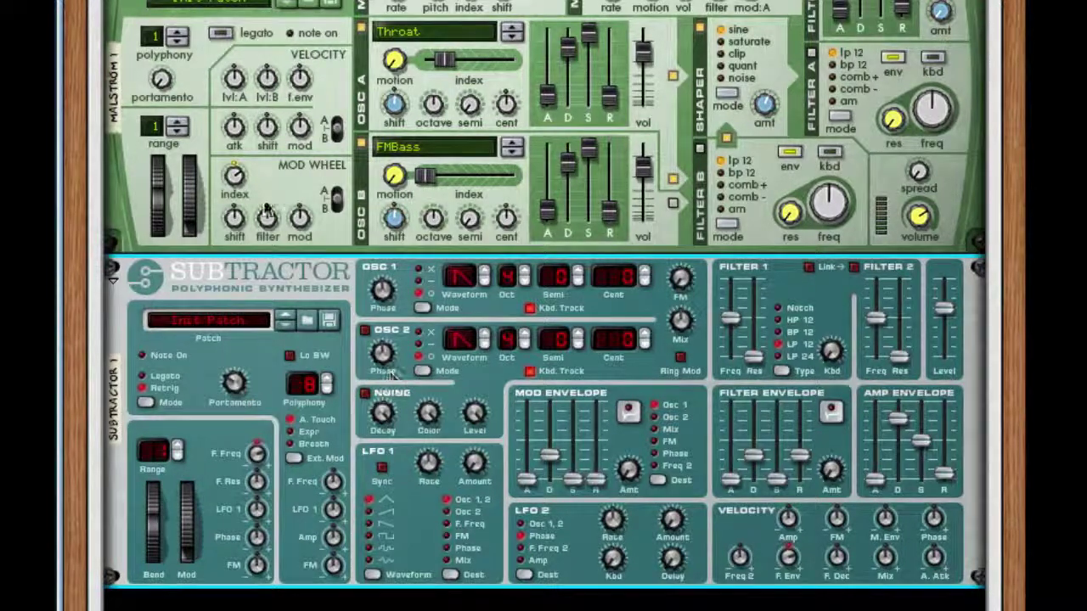
left_click_drag(163, 81, 165, 0)
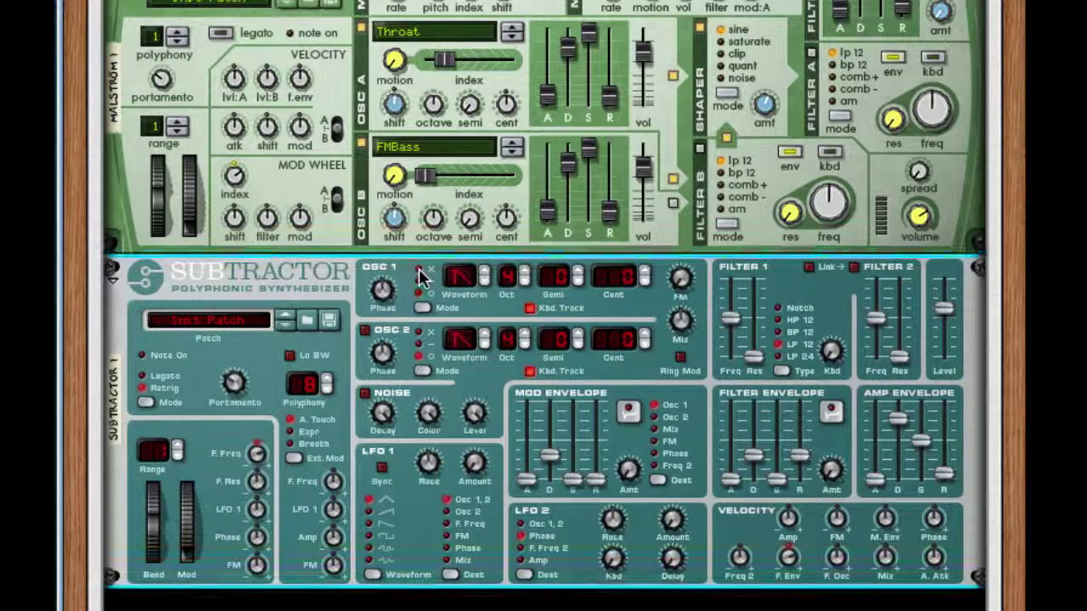
Set the Subtractor's oscillator 1 to mode X with a sine waveform, octave 3 and an FM amount of 13.
left_click(482, 274)
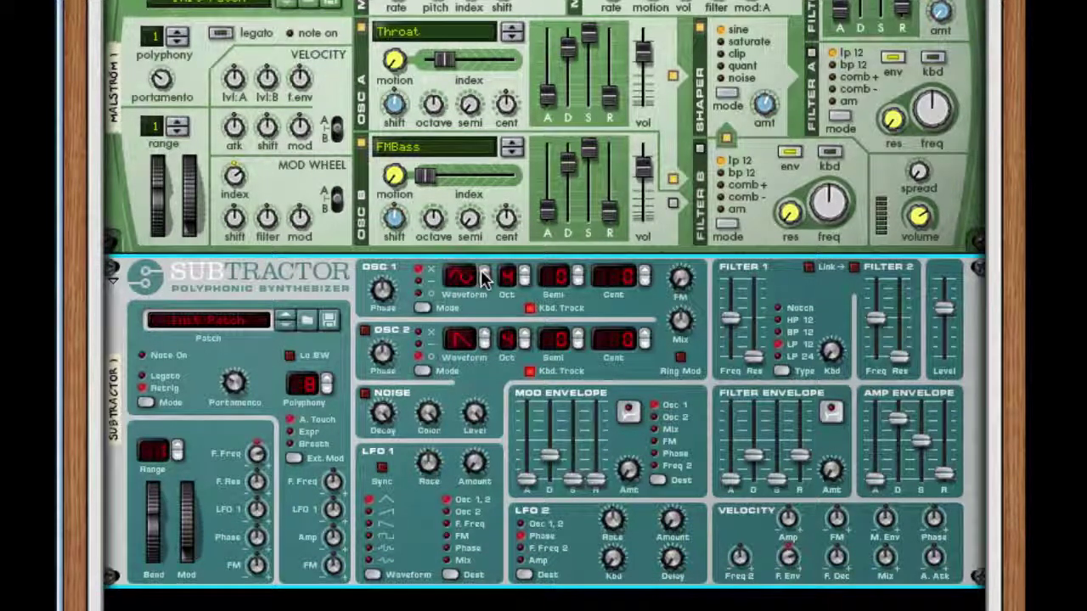
left_click(524, 283)
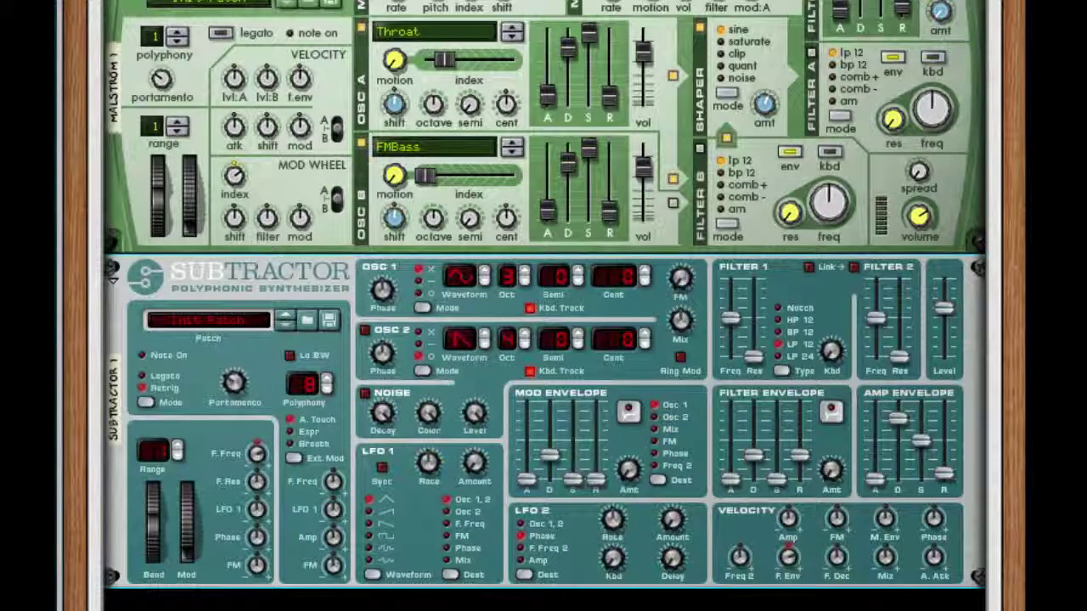
left_click(688, 284)
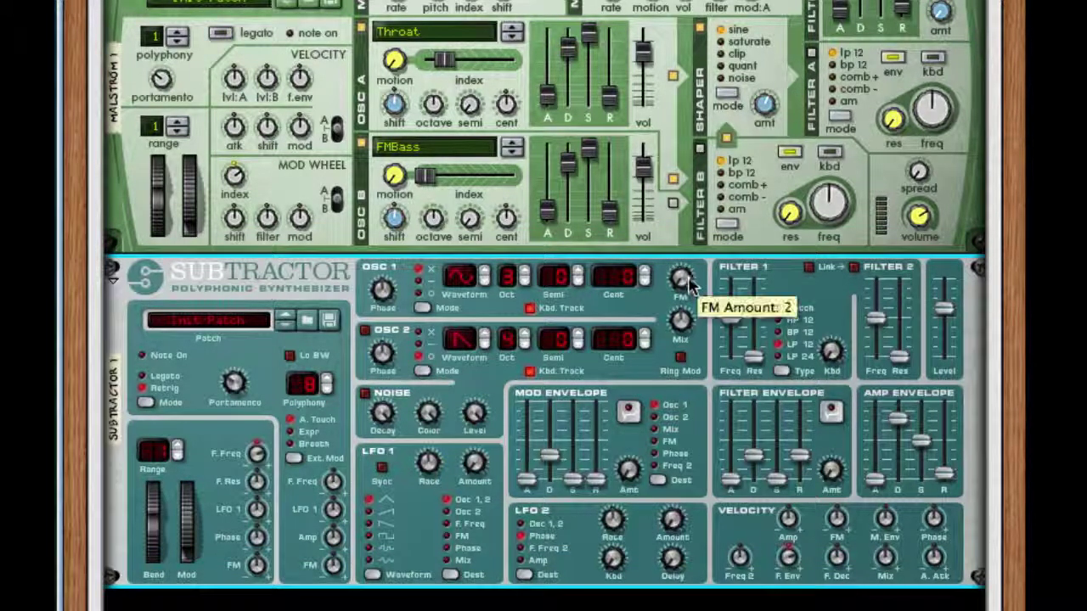
left_click_drag(688, 284, 689, 250)
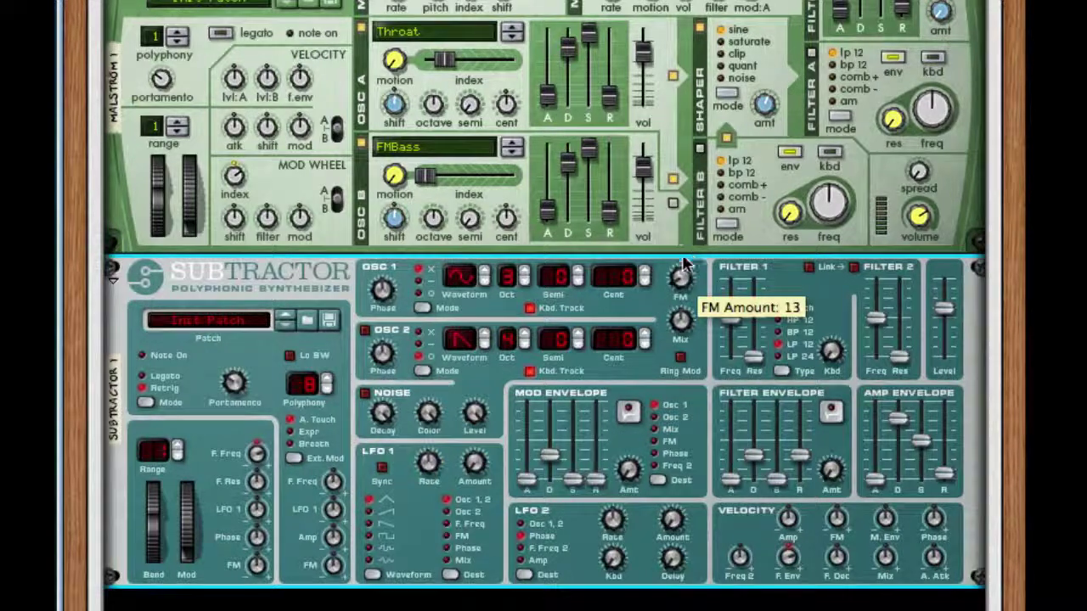
Switch on the Subtractor's oscillator 2 and set it to the minus phase mode, waveform 29 and octave 2.
left_click(367, 331)
left_click_drag(460, 339, 507, 68)
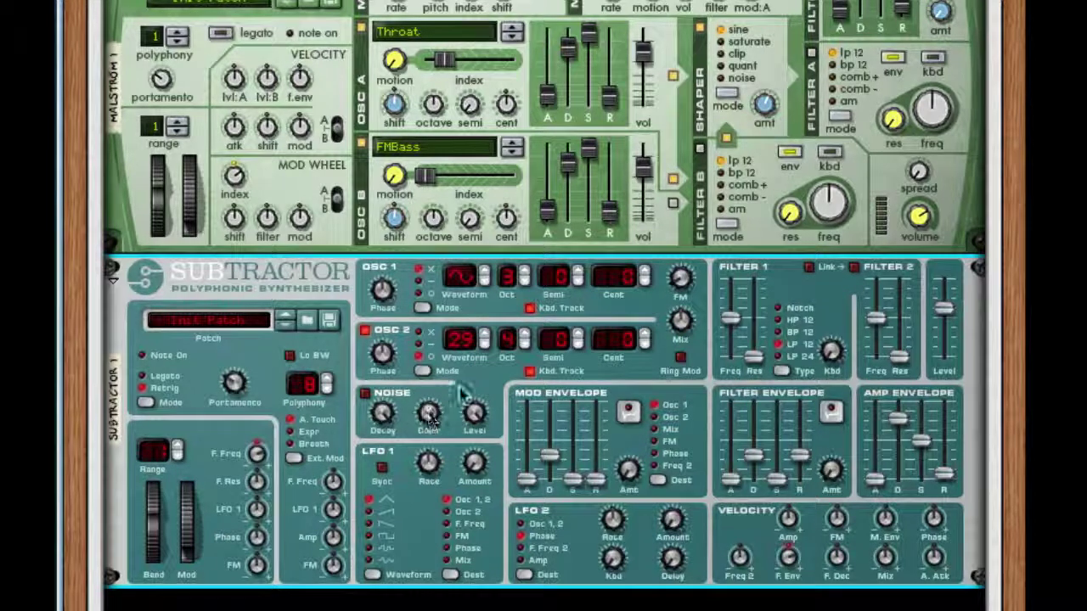
left_click(525, 346)
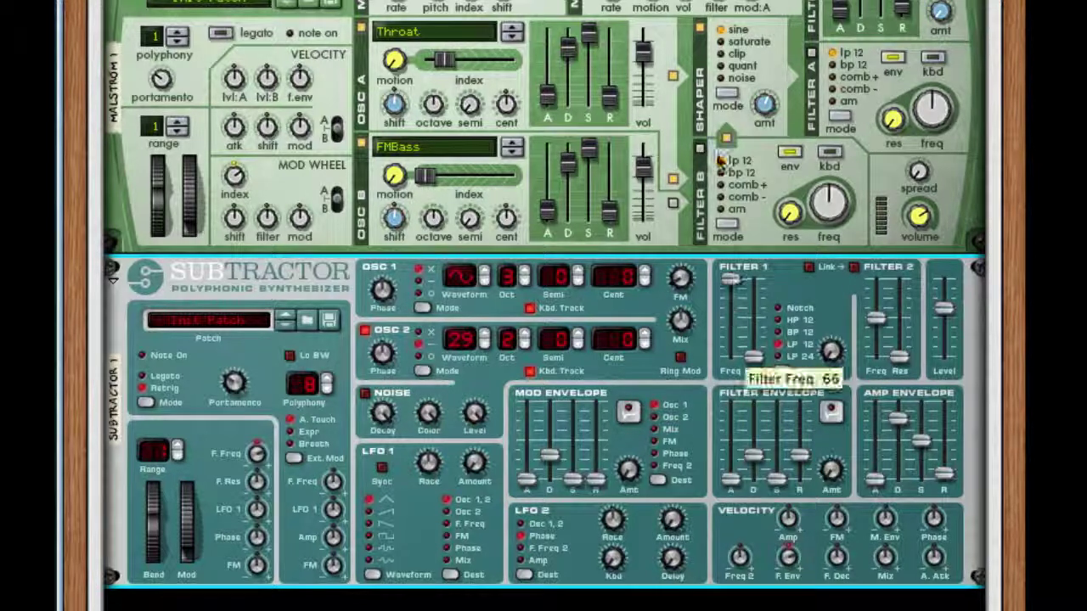
Open the Subtractor's filter 1 frequency fully, maximize the amp envelope's decay and sustain, and slightly raise its attack and release.
left_click_drag(732, 319, 724, 193)
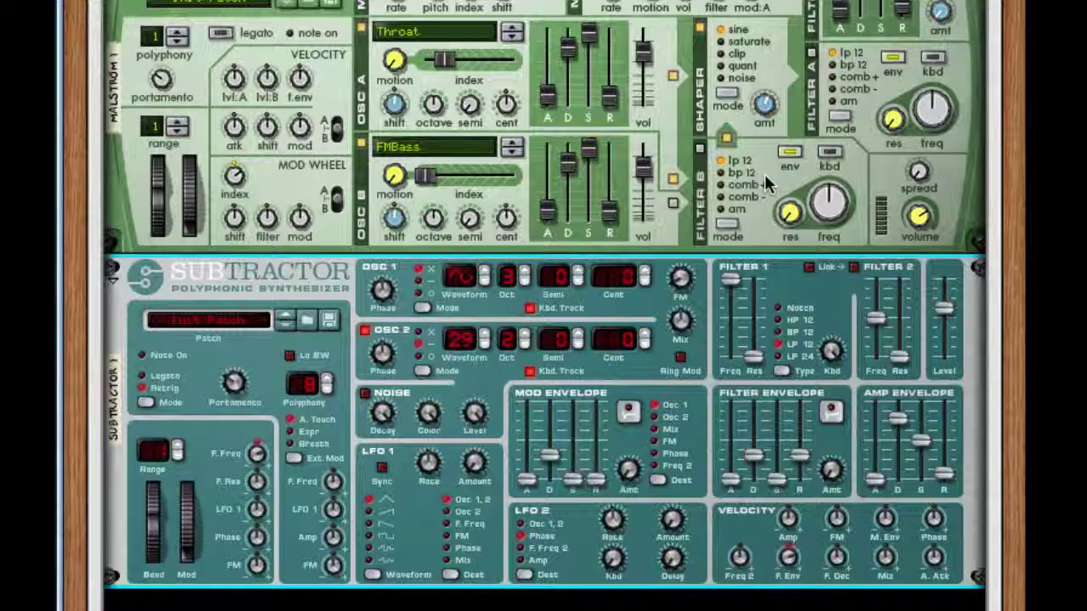
left_click_drag(897, 417, 897, 403)
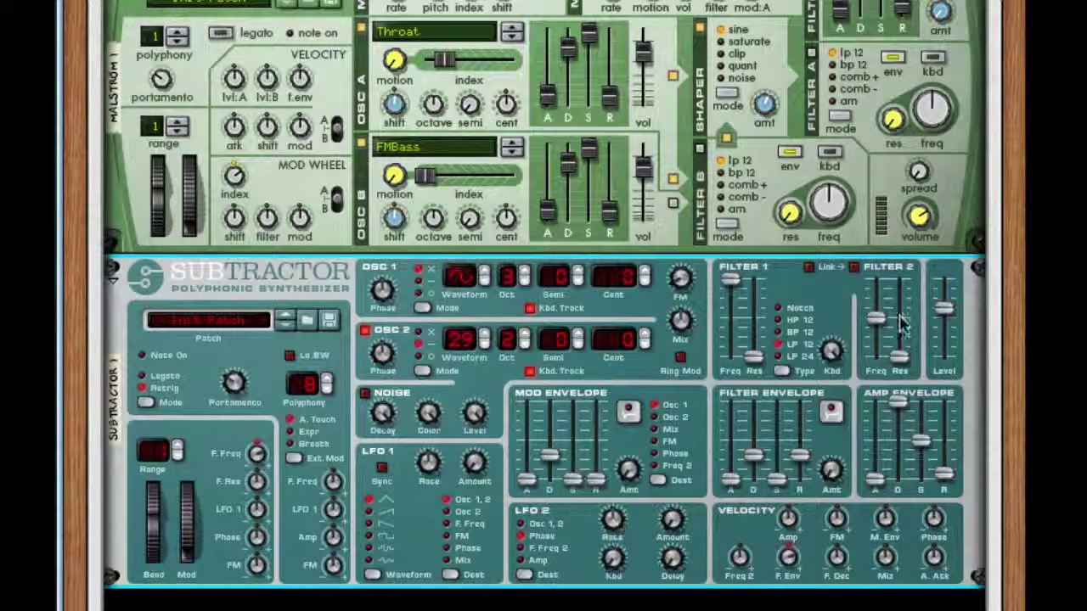
left_click_drag(921, 441, 920, 401)
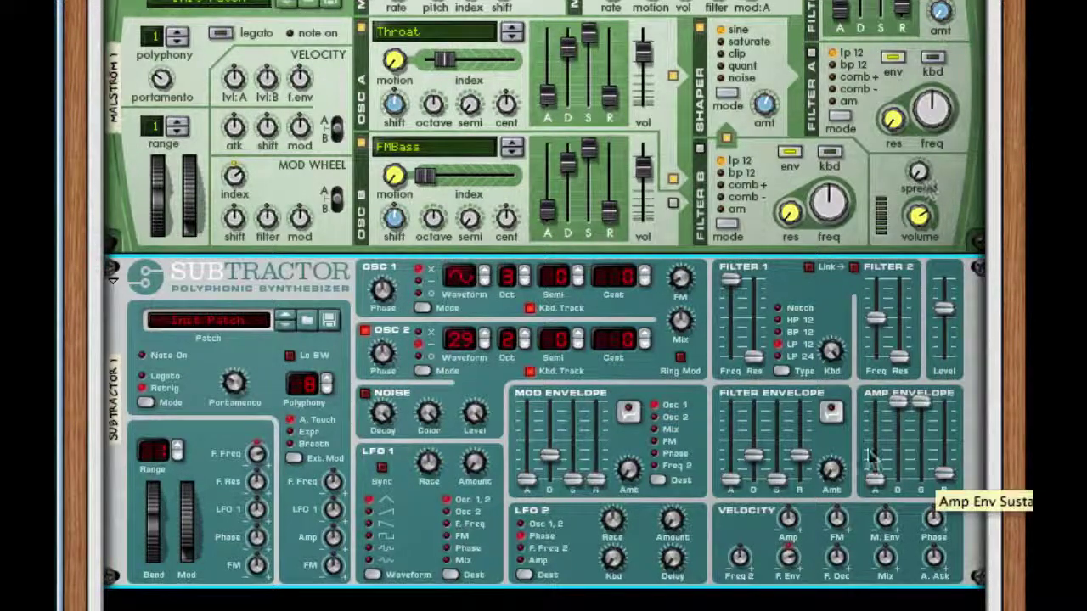
mouse_move(875, 480)
left_mouse_down()
mouse_move(879, 435)
mouse_move(879, 460)
left_mouse_up()
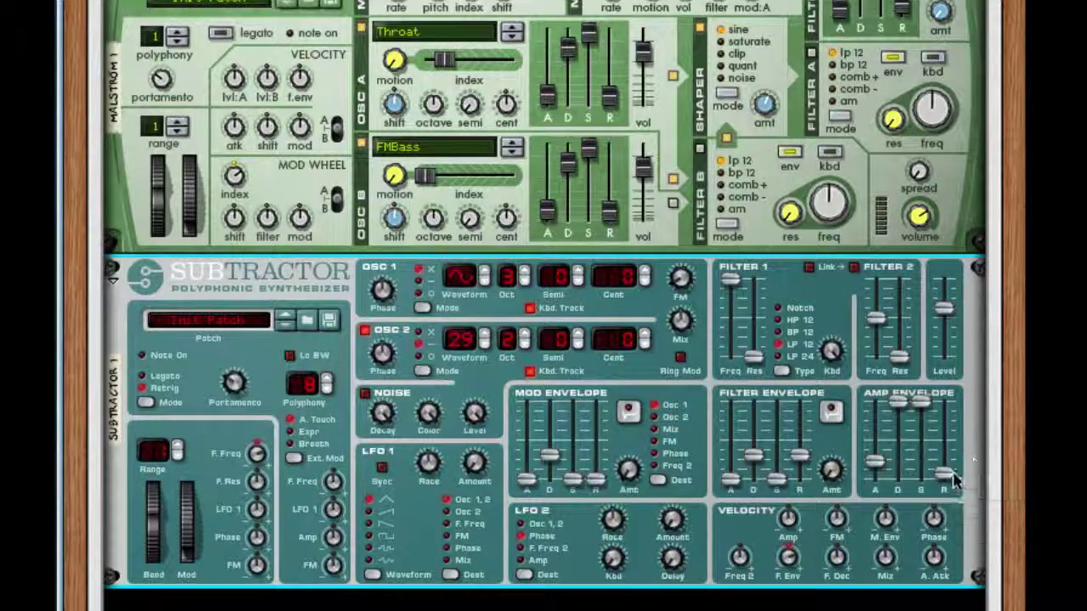
left_click_drag(952, 480, 952, 461)
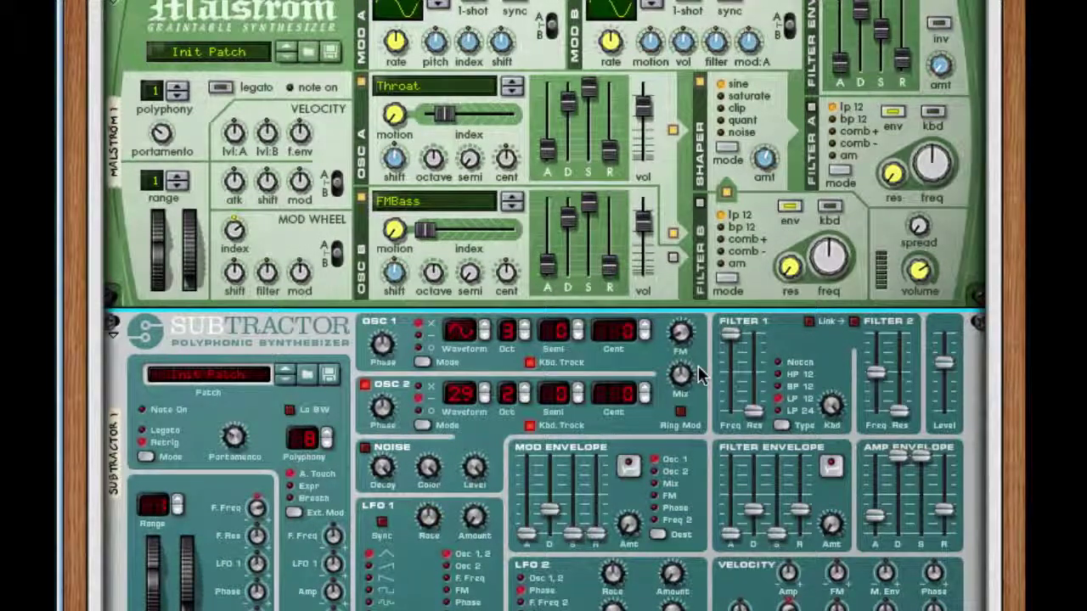
On the back of the rack, cable the Malström's shaper/filter A audio input to the Subtractor's main output.
key("Tab")
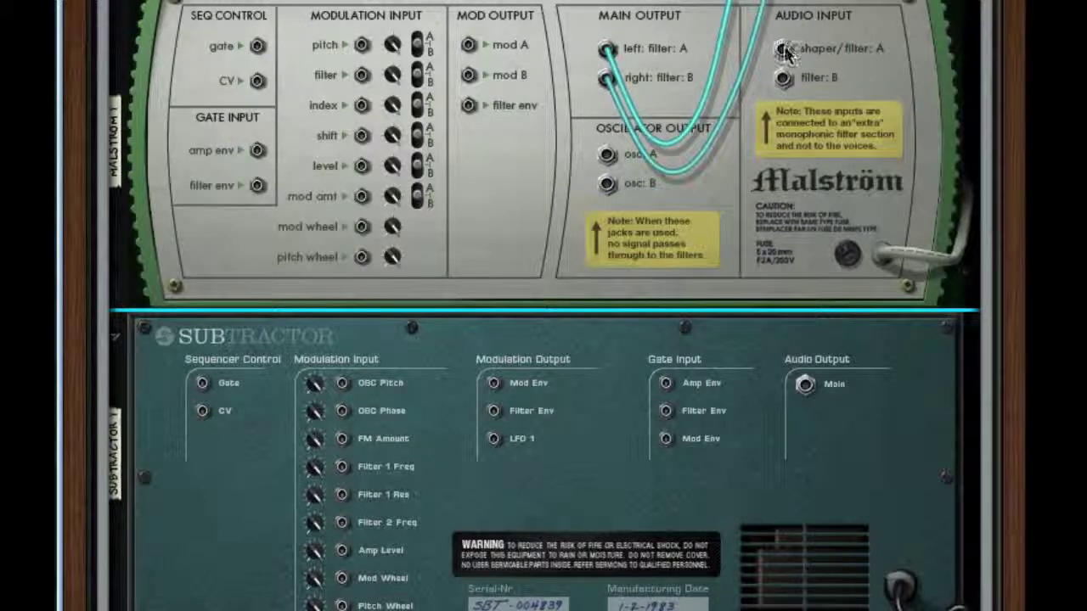
left_click_drag(783, 51, 804, 384)
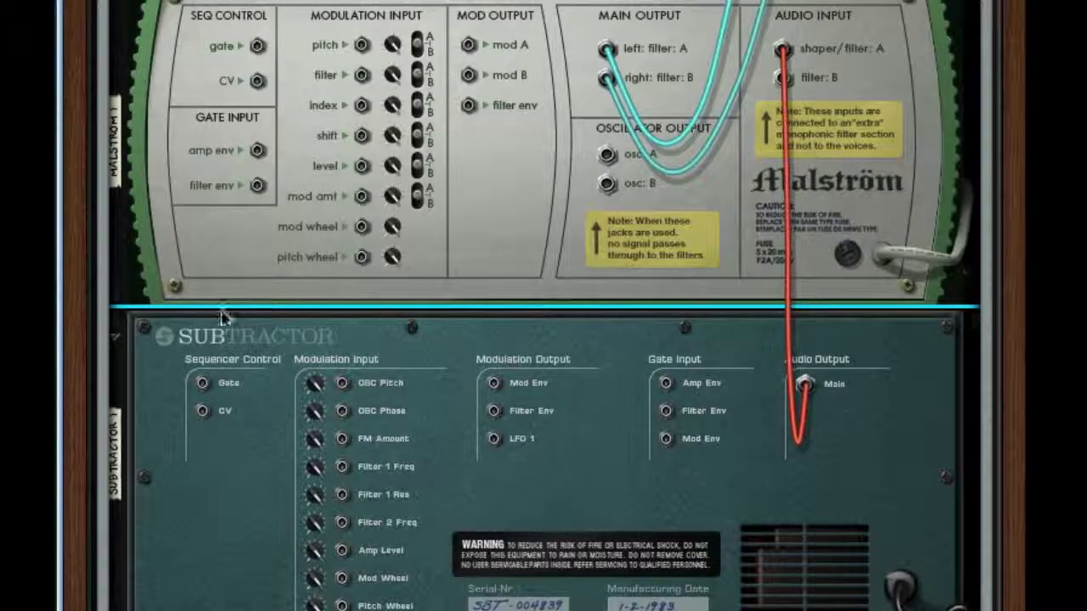
Add an RV7000 reverb after the Malström, move it below the Subtractor, and return to the rack's front.
scroll(623, 168, "down", 2)
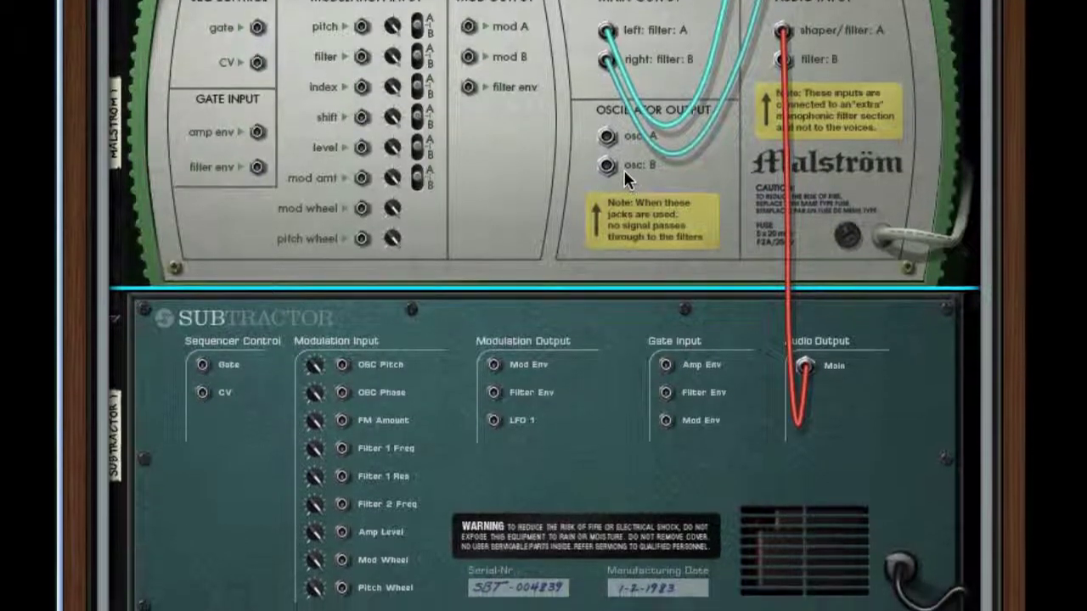
scroll(624, 168, "down", 2)
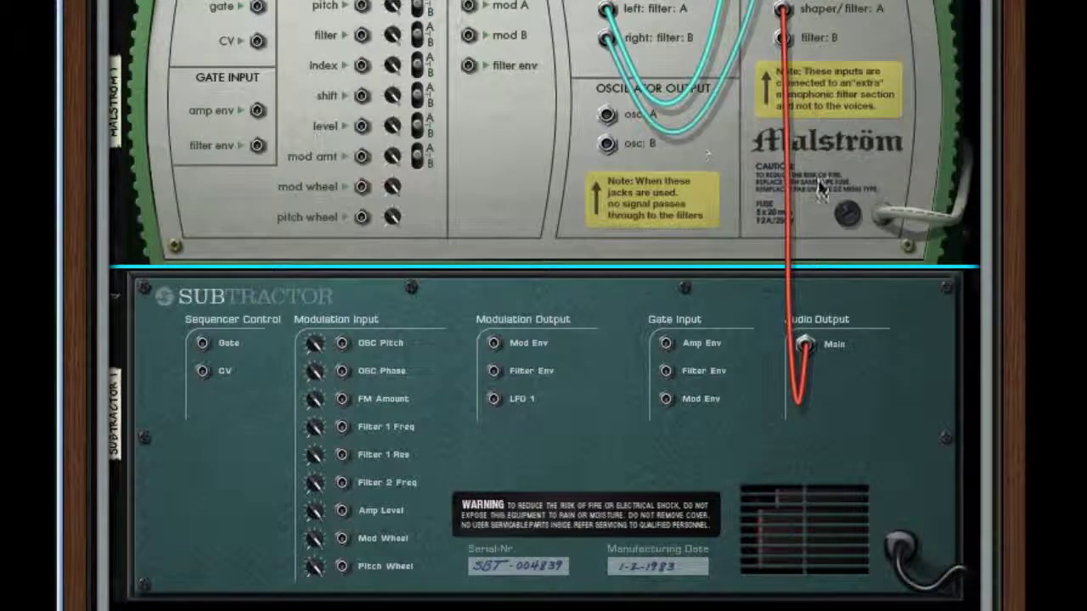
scroll(743, 204, "down", 6)
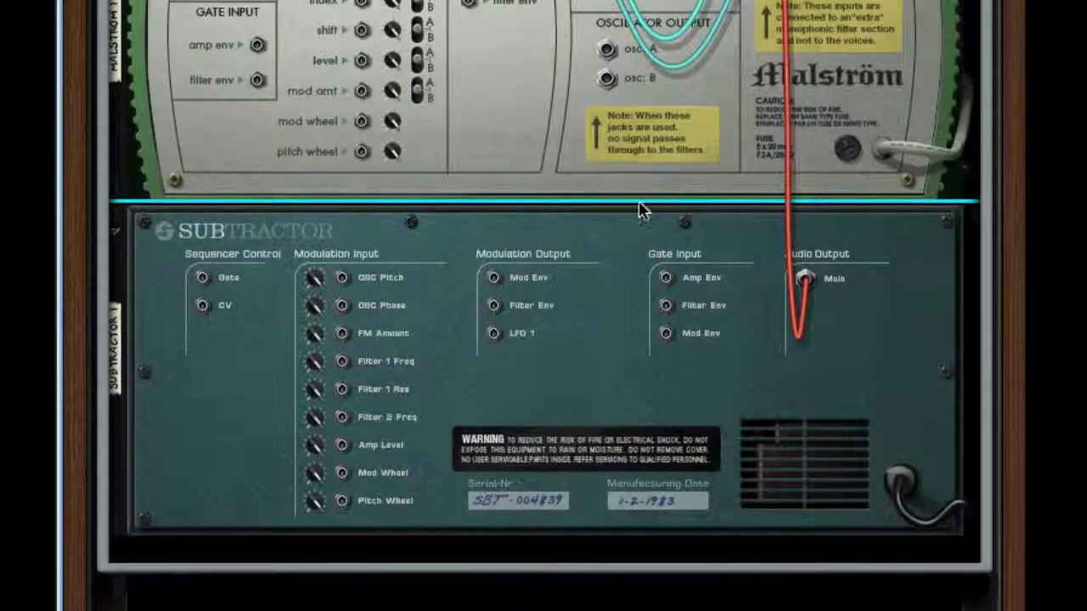
right_click(834, 112)
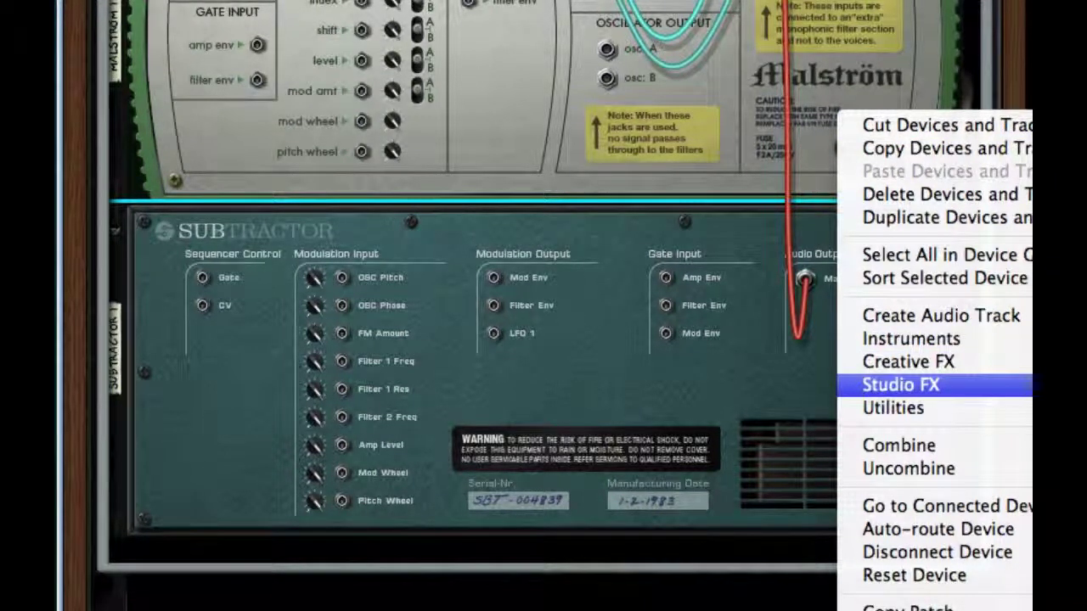
left_click(1053, 384)
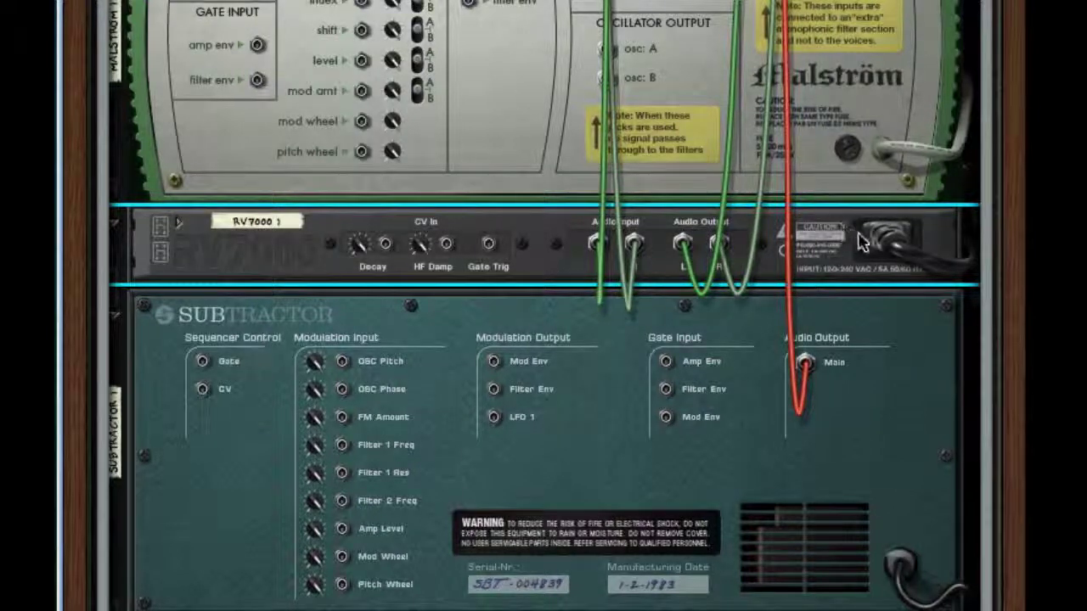
scroll(862, 242, "down", 3)
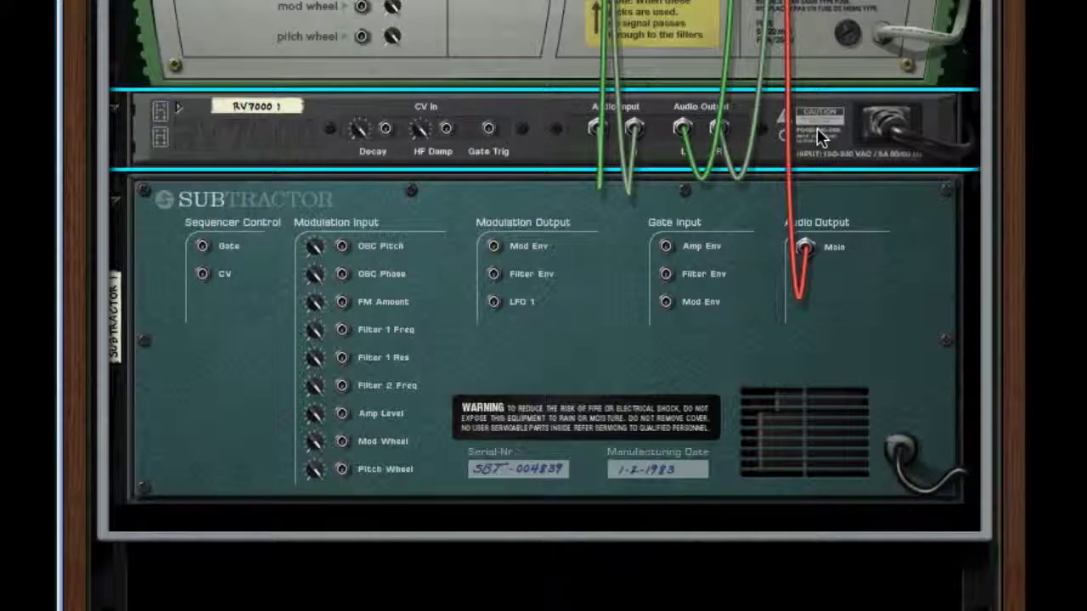
left_click_drag(819, 136, 781, 504)
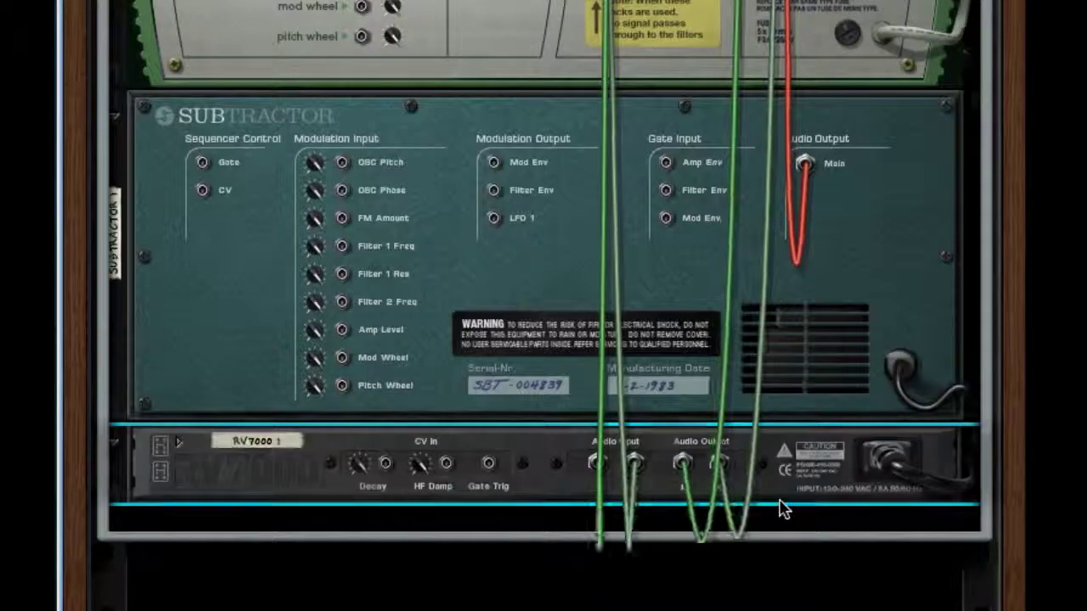
key("Tab")
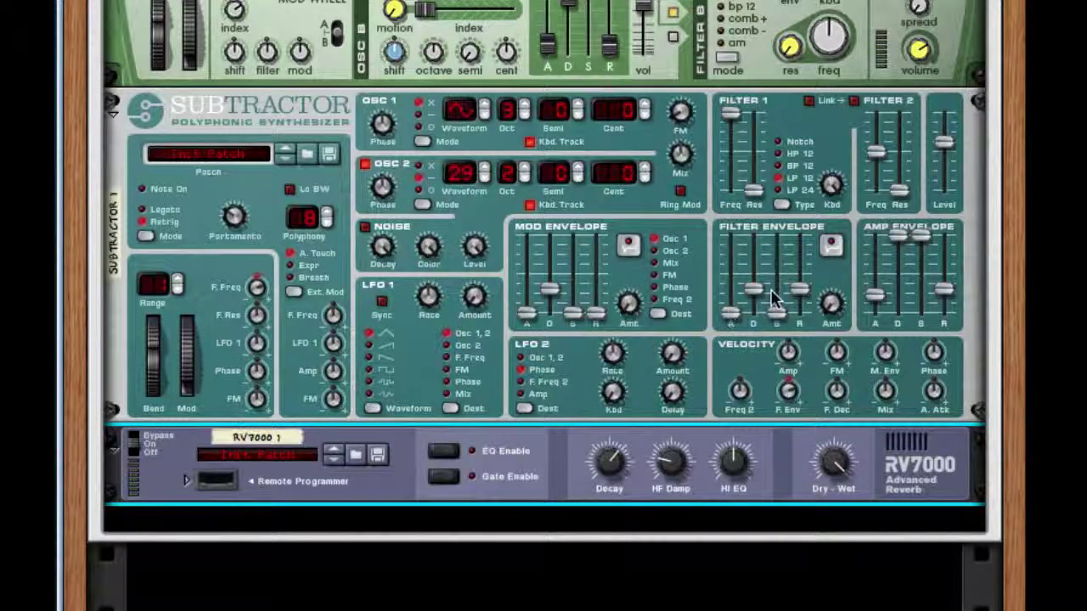
Fold the Subtractor and lower the RV7000's dry/wet mix and decay.
scroll(772, 297, "down", 3)
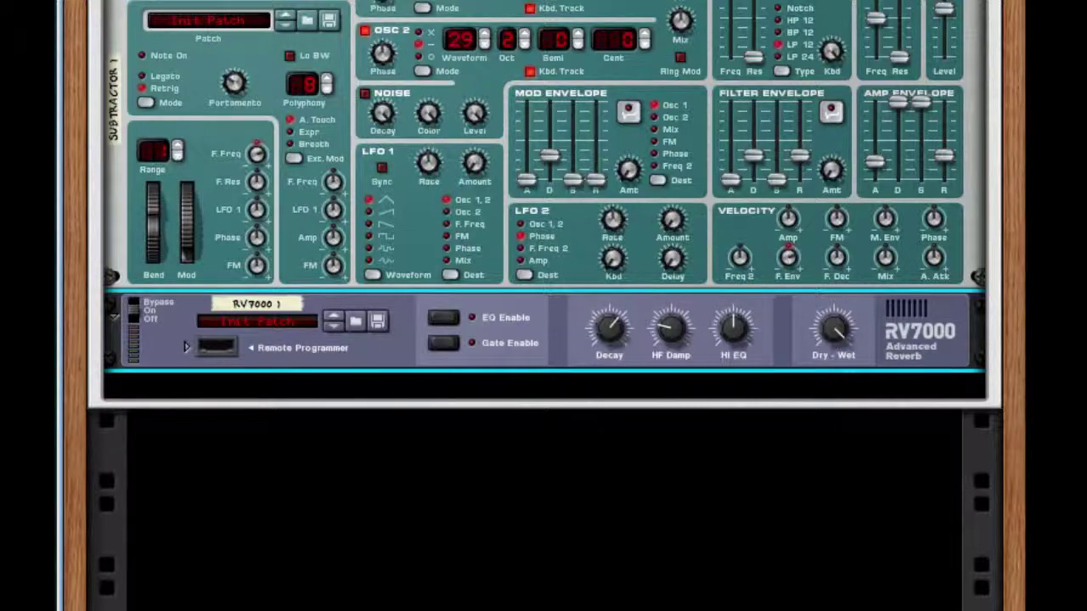
left_click(113, 0)
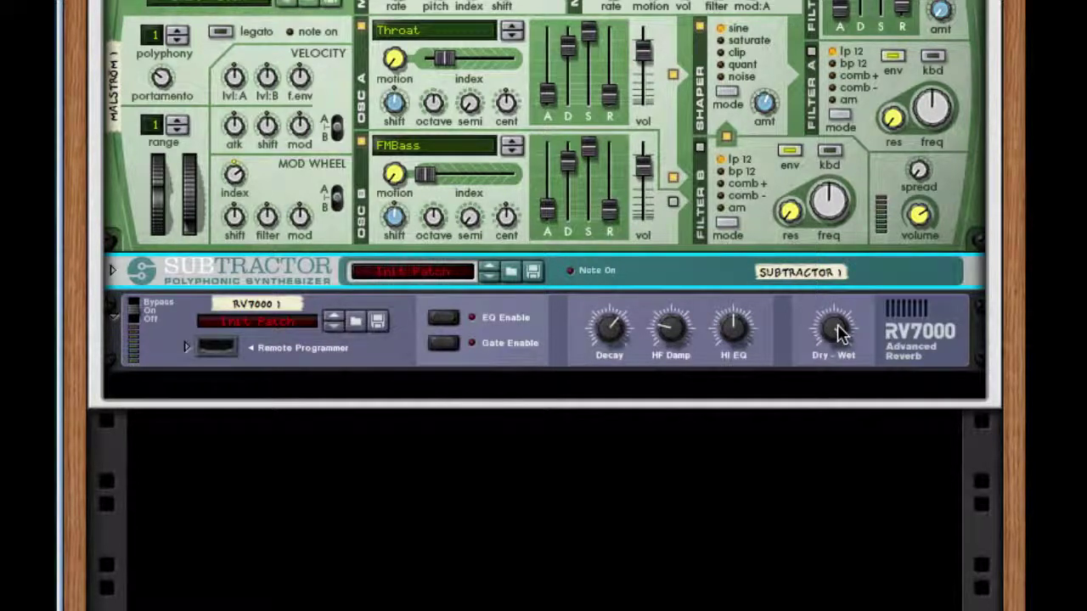
left_click_drag(838, 331, 819, 595)
left_click_drag(618, 334, 609, 477)
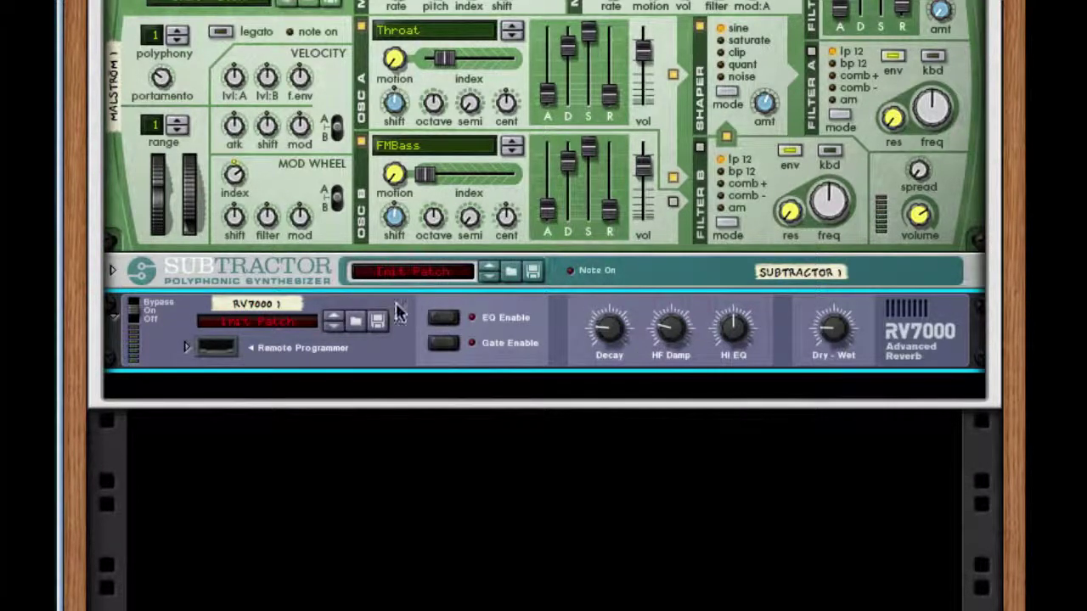
Load the ALL Treetops patch into the RV7000, lower its decay and set Dry/Wet to 11.
left_click(355, 323)
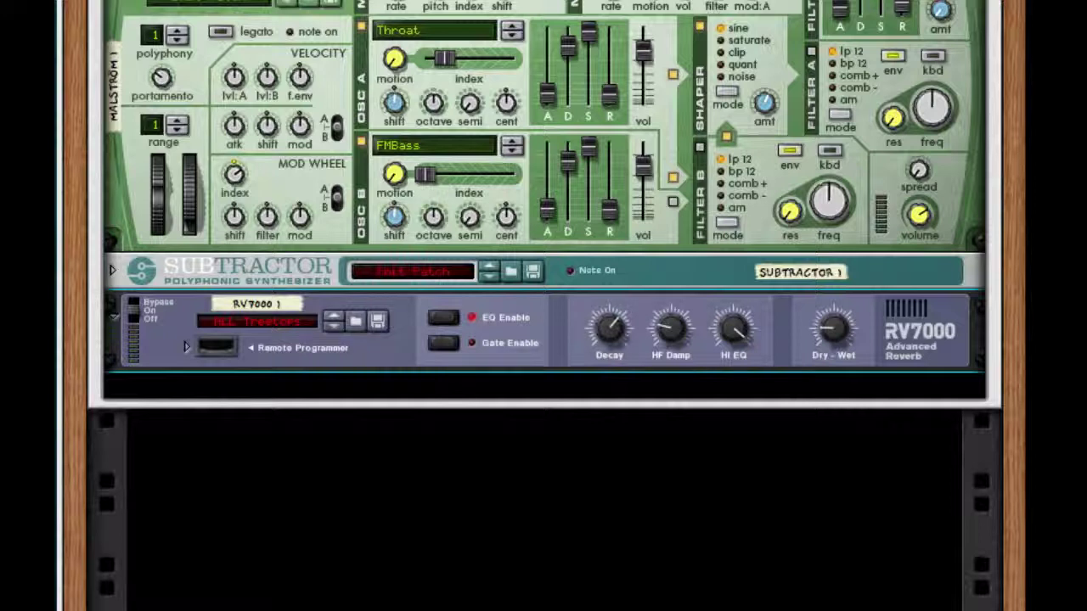
left_click(946, 368)
left_click_drag(610, 331, 618, 486)
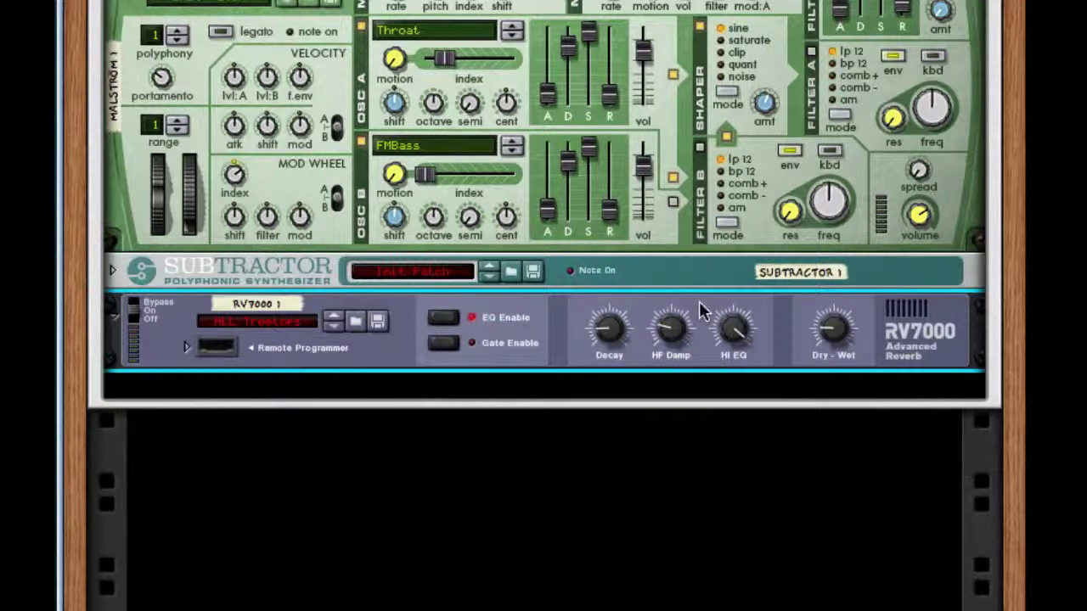
left_click_drag(830, 327, 822, 356)
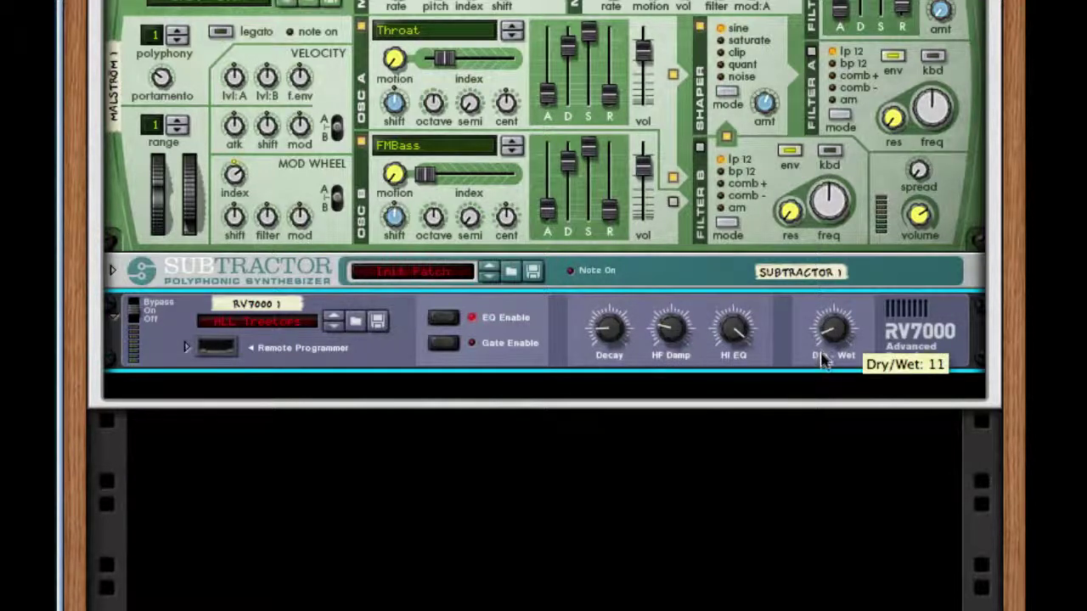
Add a Scream 4 distortion unit below the RV7000.
right_click(966, 326)
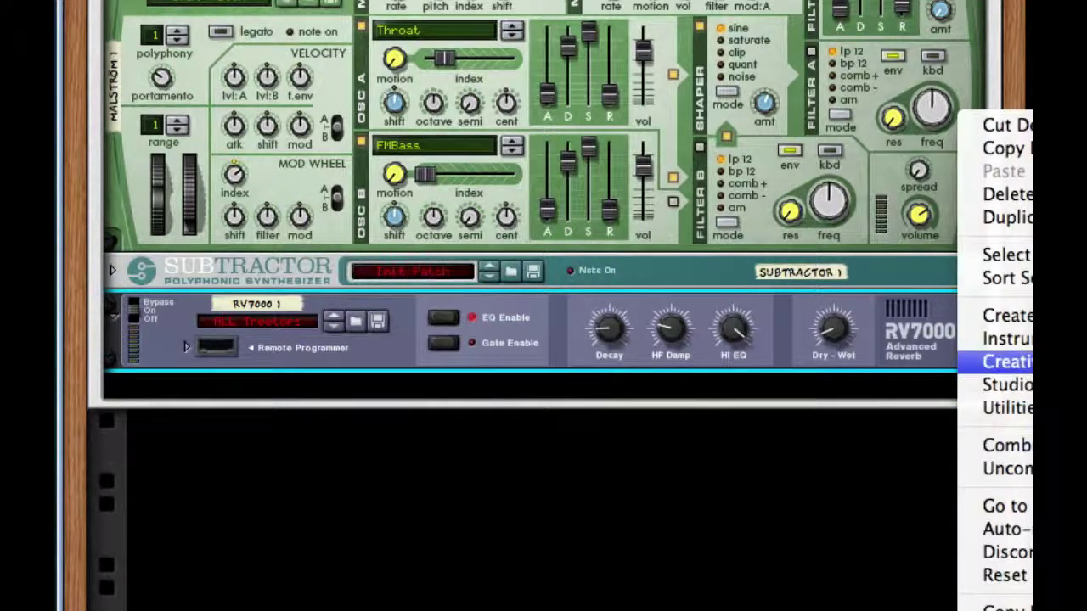
left_click(1030, 399)
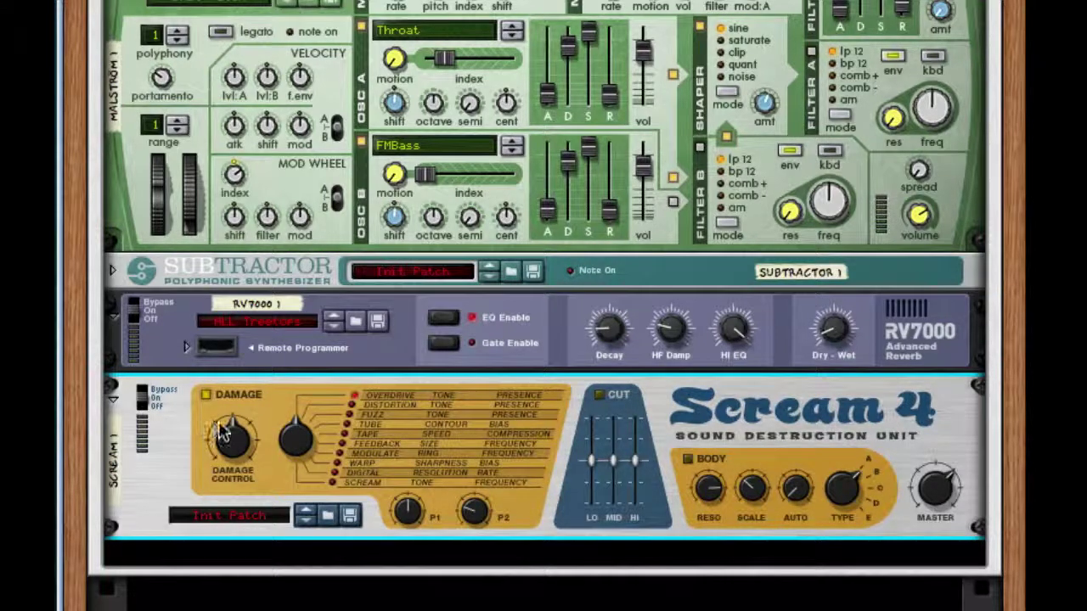
Lower the Scream 4's Damage Control, set the damage type to Tube, and raise P1 and P2.
left_click_drag(222, 433, 215, 477)
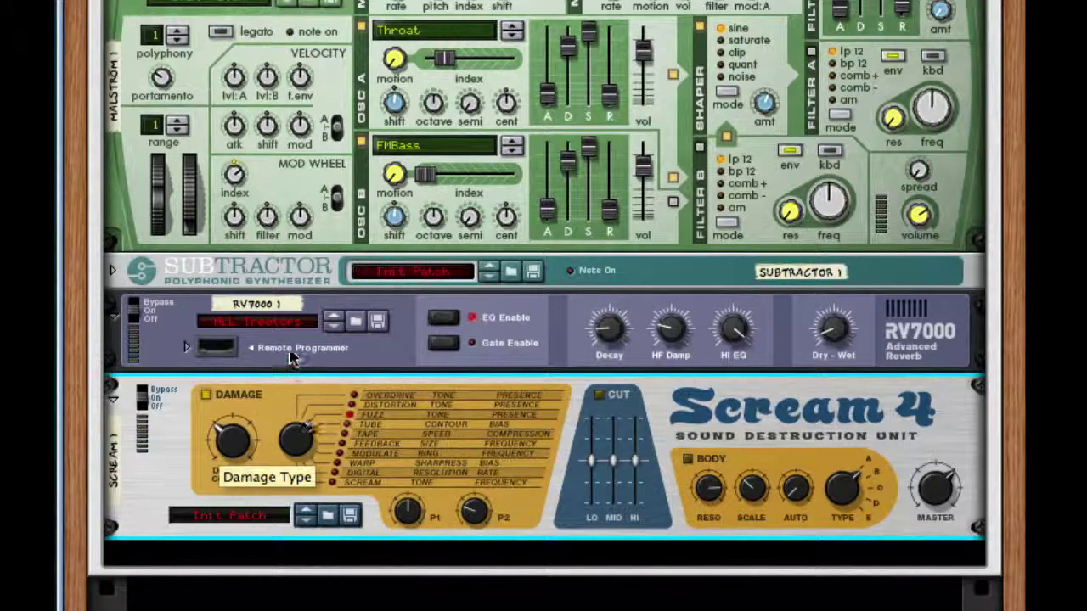
left_click_drag(291, 352, 288, 349)
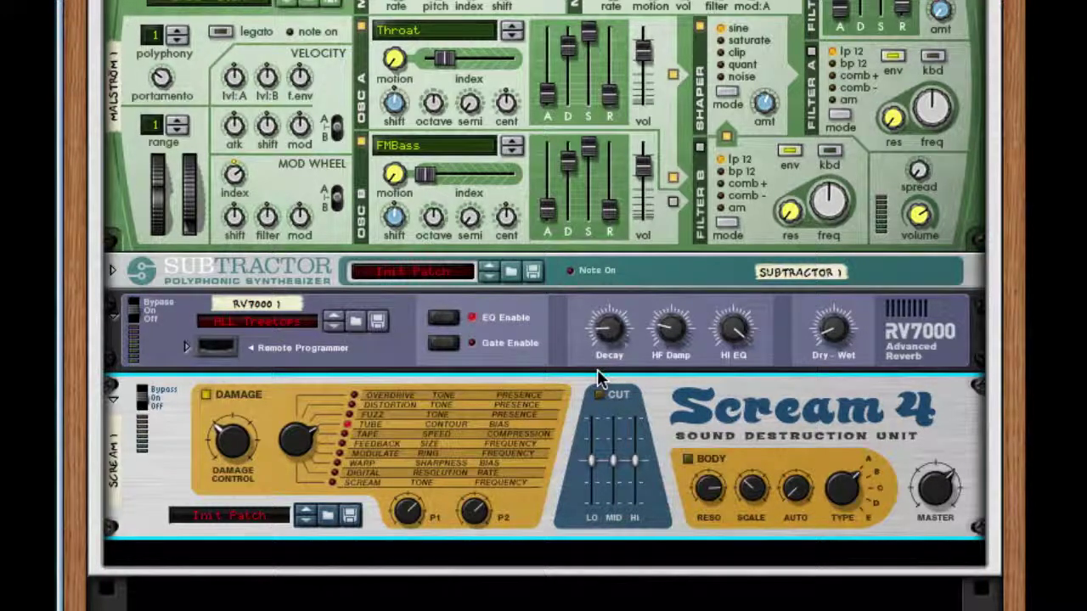
Add an MClass Equalizer below the Scream 4 and enable its Lo Cut.
right_click(777, 389)
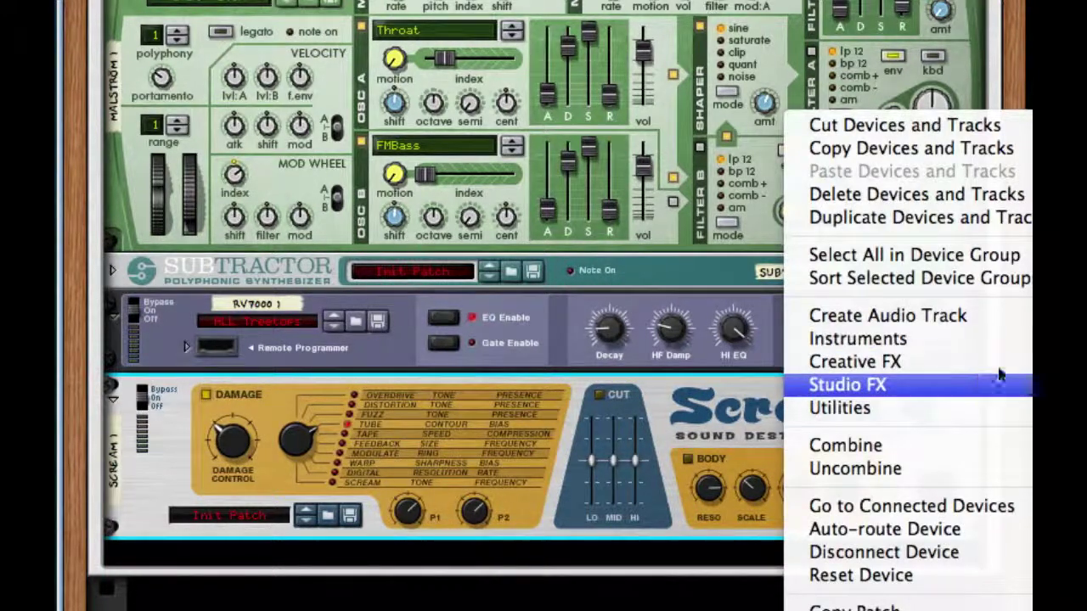
left_click(847, 385)
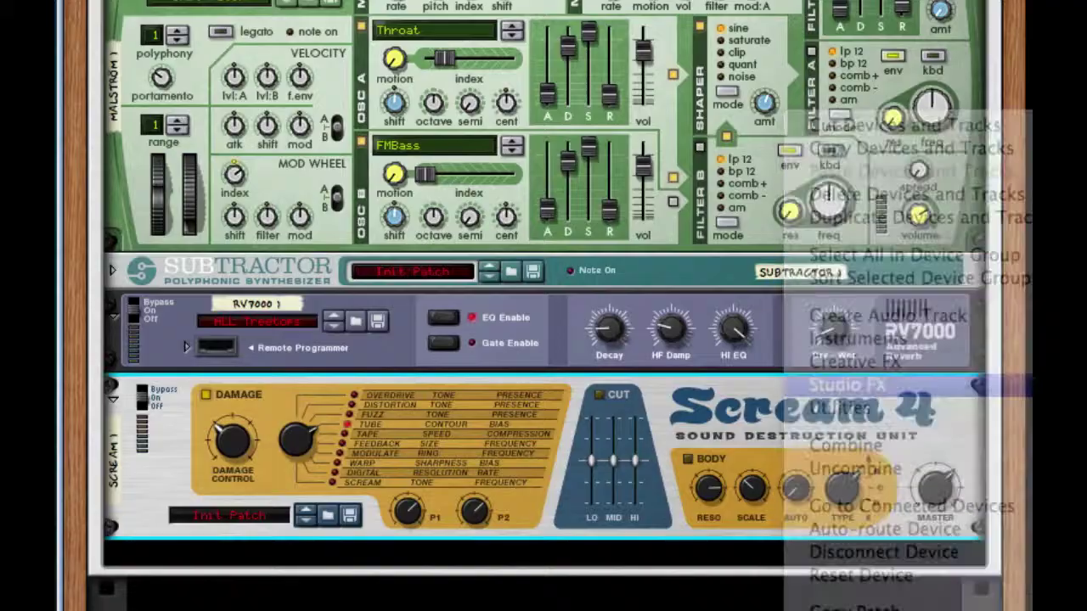
scroll(669, 222, "down", 5)
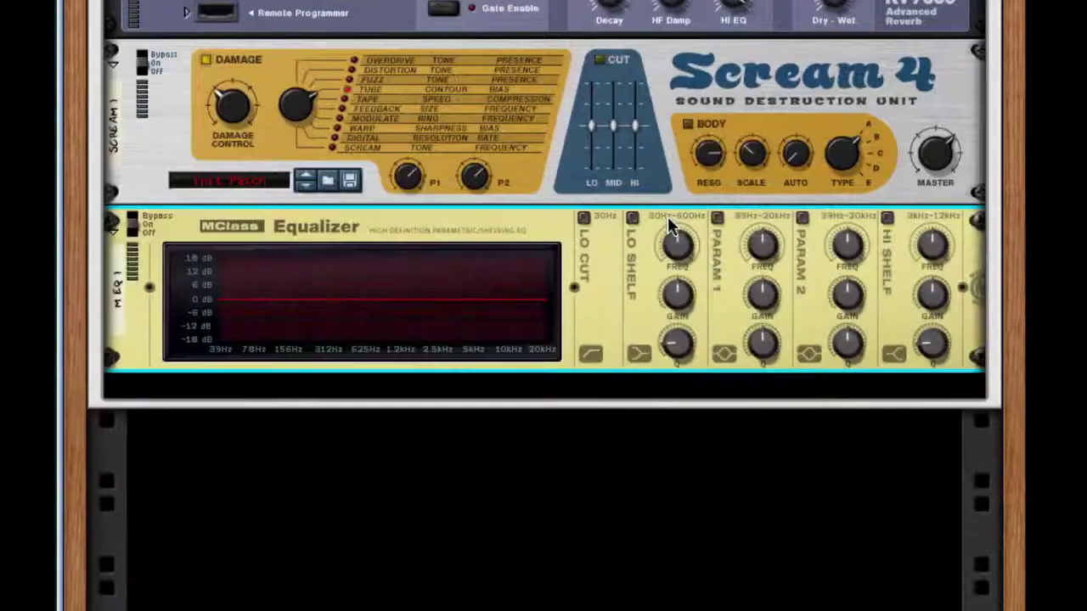
left_click(584, 218)
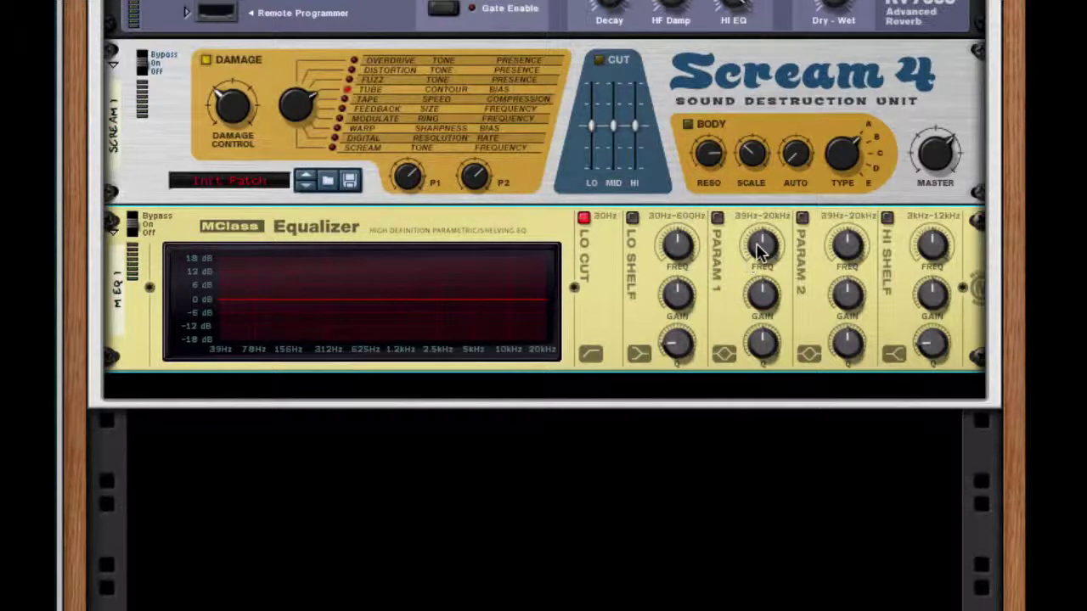
Enable Param 1 and Param 2 on the equalizer and cut two narrow full-depth notches on either side of about 4 kHz.
left_click_drag(761, 246, 744, 174)
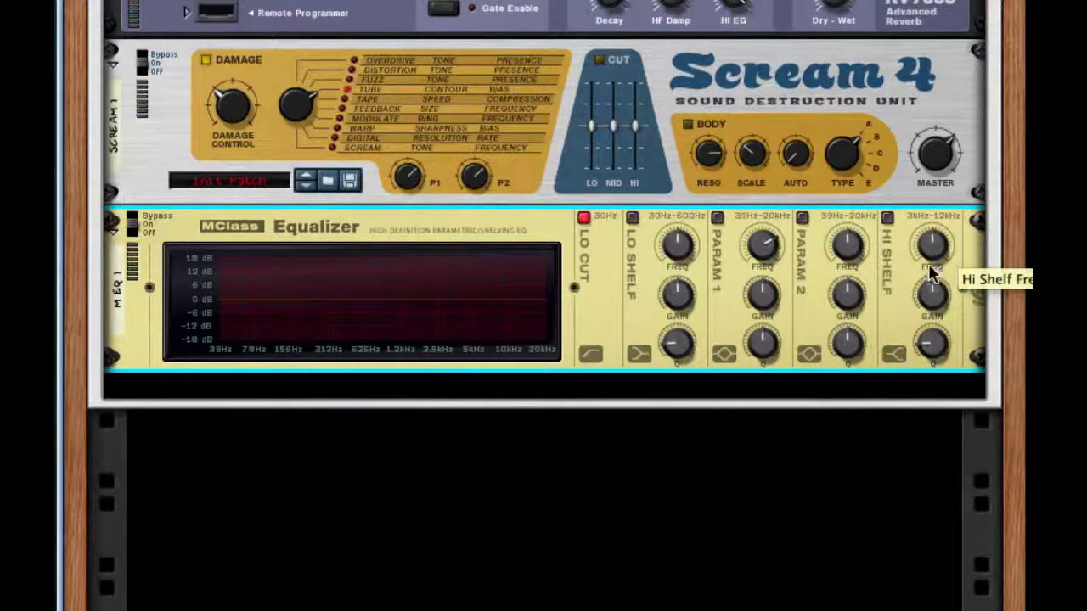
left_click(718, 219)
left_click_drag(761, 293, 760, 476)
left_click_drag(762, 344, 764, 247)
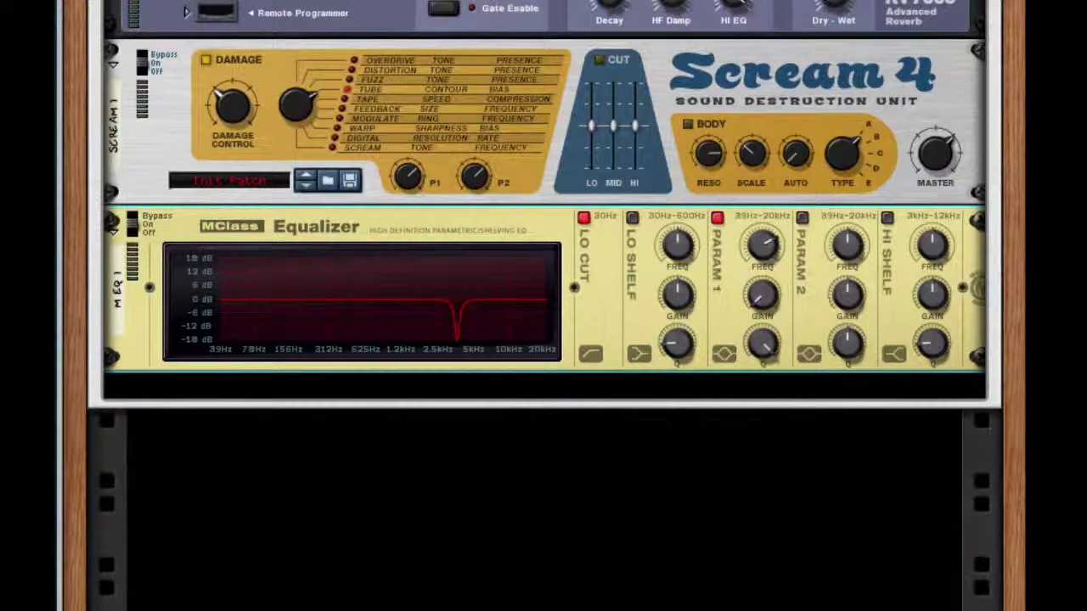
left_click(802, 218)
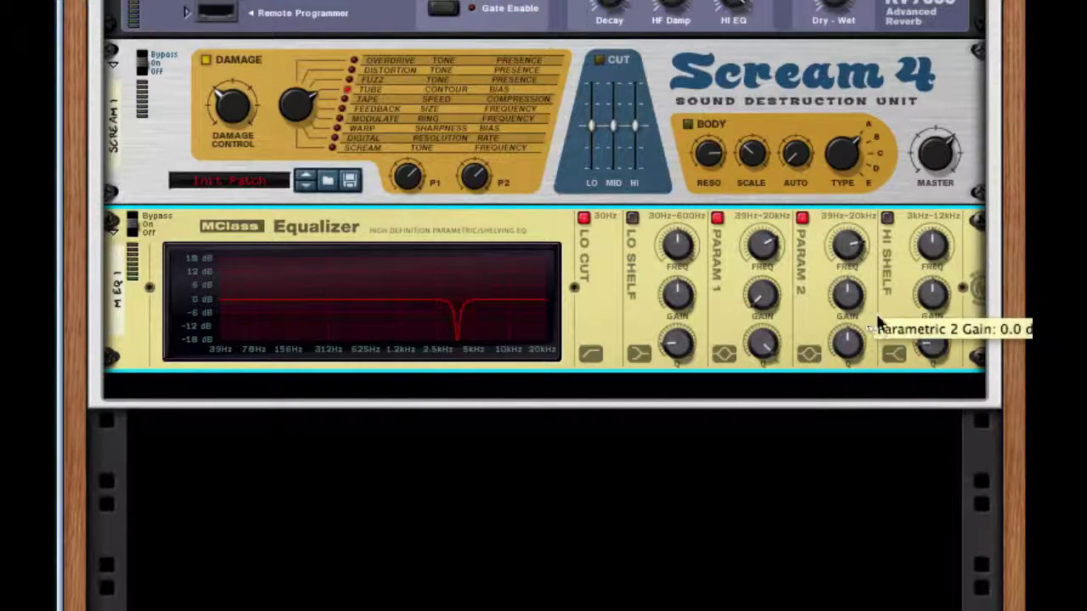
left_click_drag(840, 301, 846, 242)
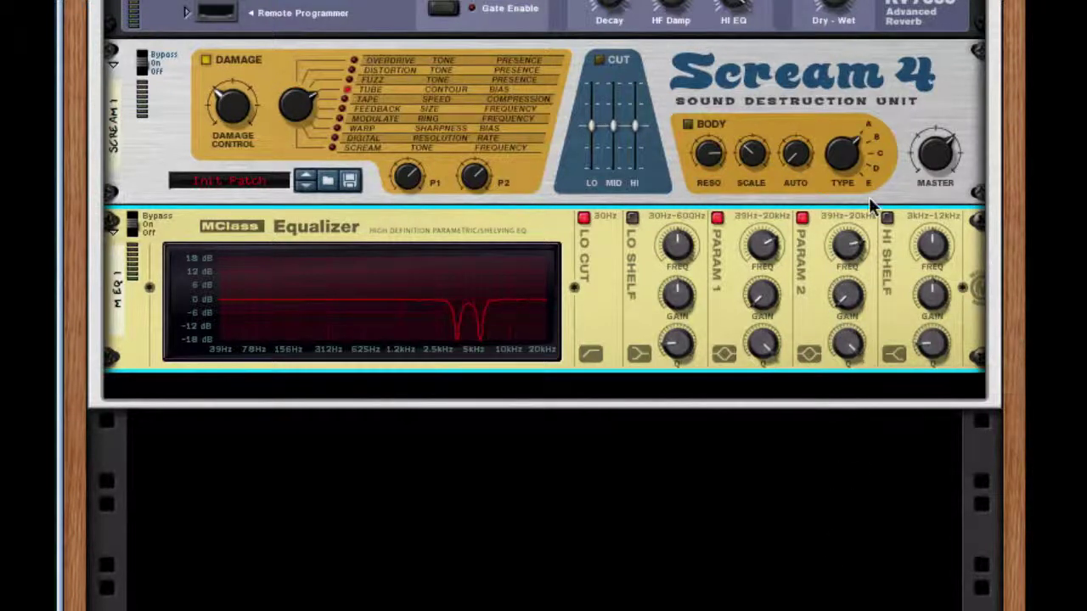
Add a Pulveriser below the MClass Equalizer.
right_click(723, 288)
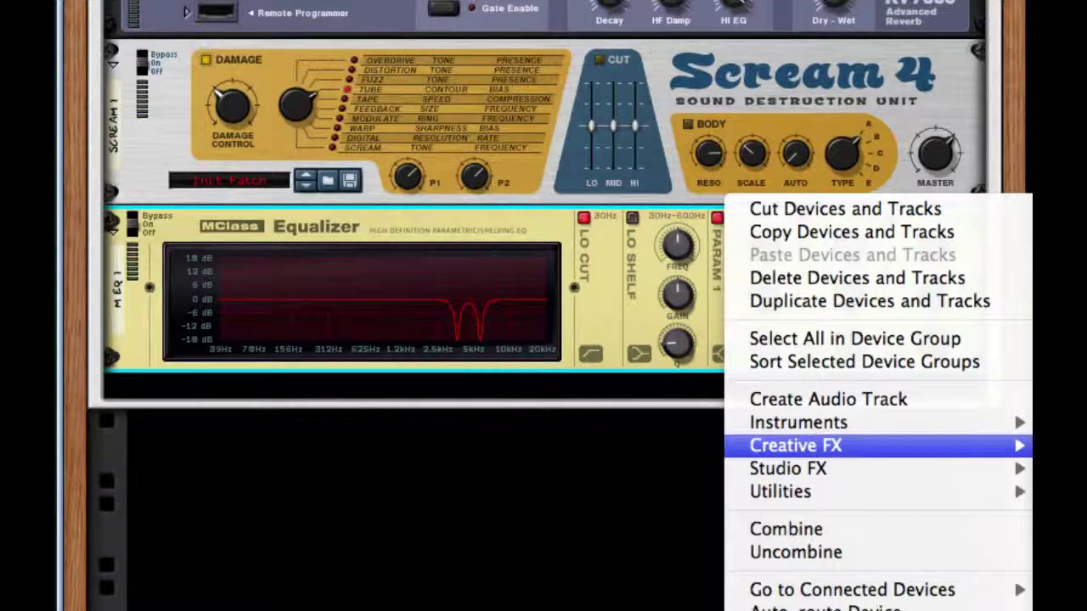
left_click(1056, 468)
scroll(612, 334, "down", 5)
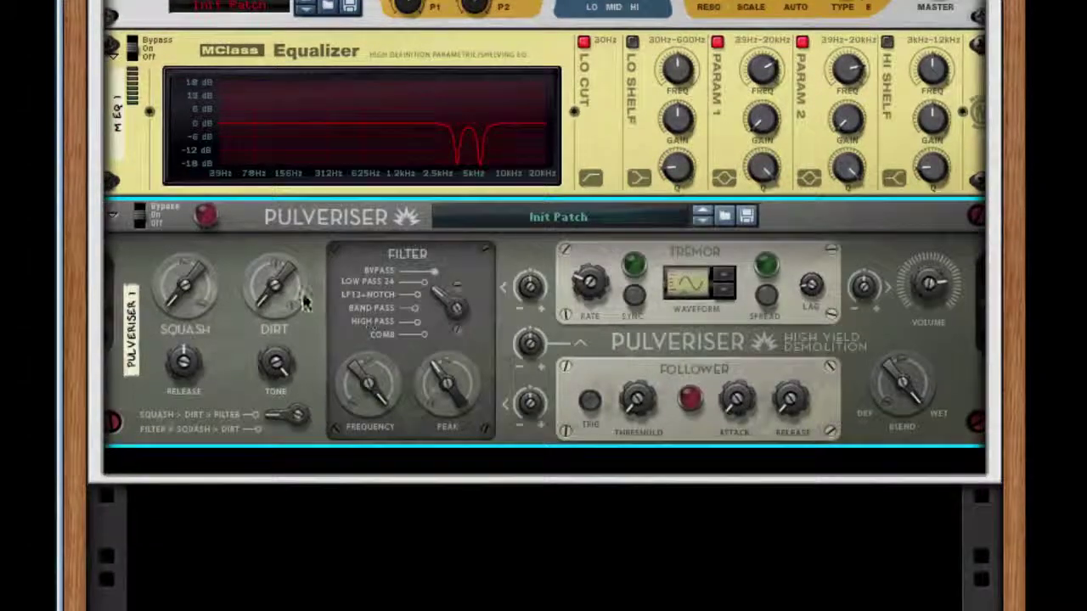
Raise the Pulveriser's Dirt and Tremor rate, and turn on Tremor Spread.
left_click_drag(280, 318, 274, 246)
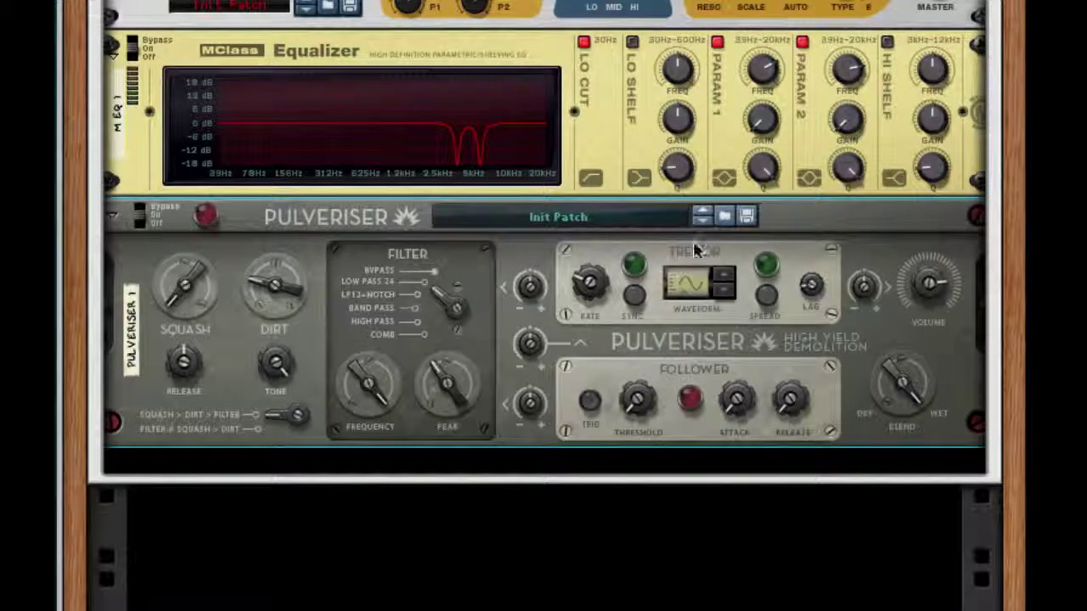
left_click_drag(590, 282, 574, 90)
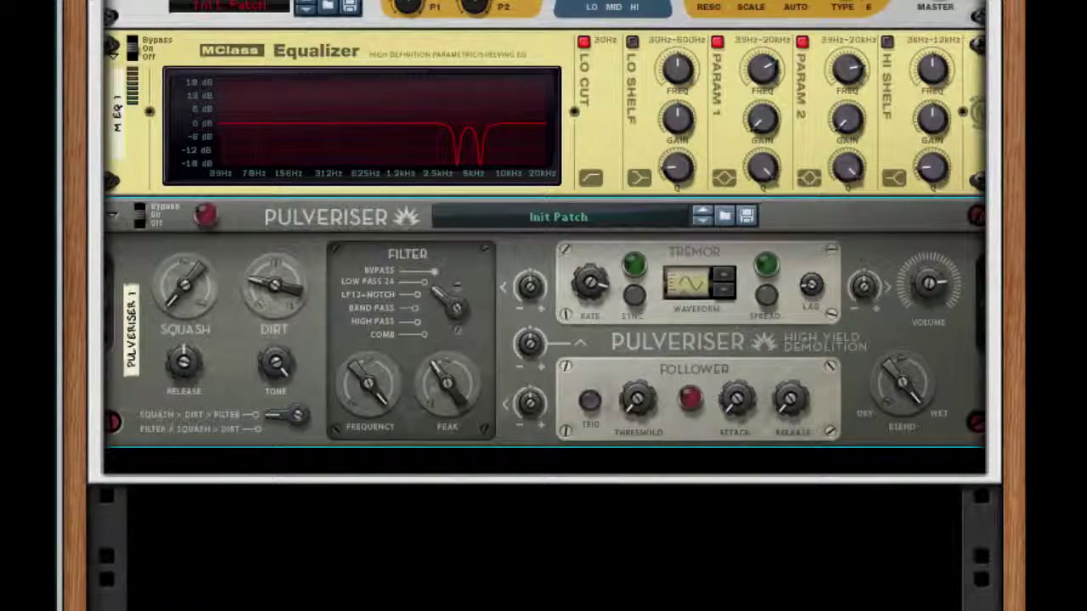
left_click_drag(529, 289, 518, 232)
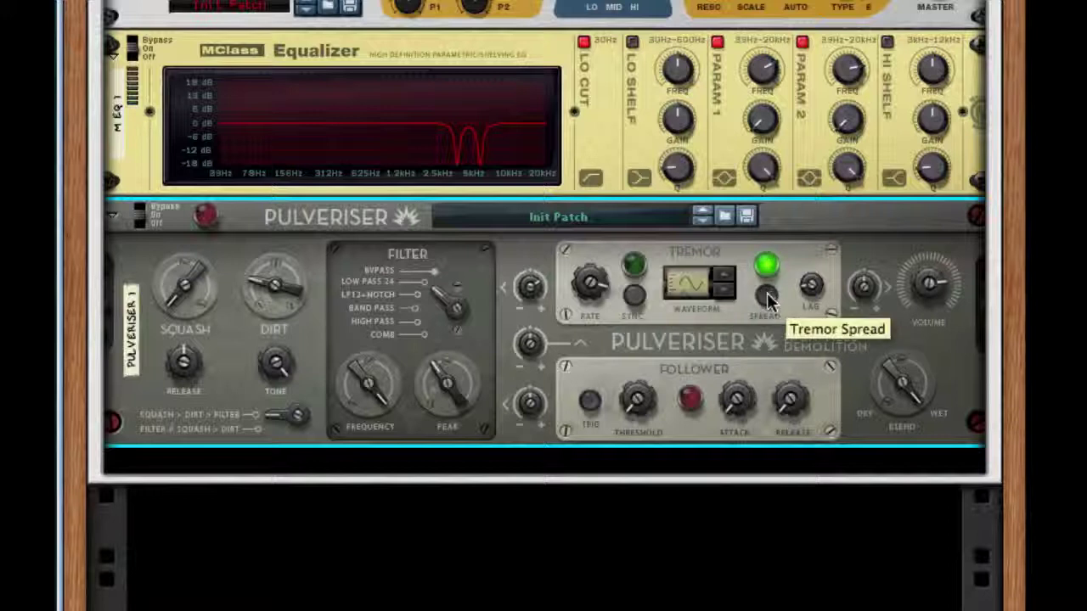
Add a second MClass Equalizer below the Pulveriser and enable its Param 1 and Param 2 bands.
right_click(846, 348)
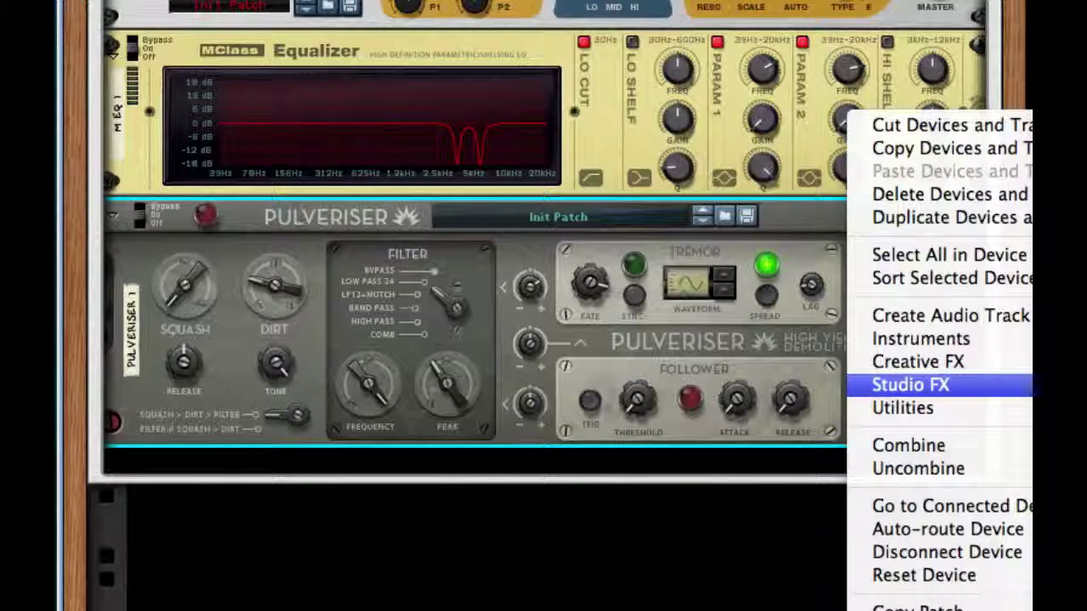
left_click(1078, 408)
scroll(450, 320, "down", 5)
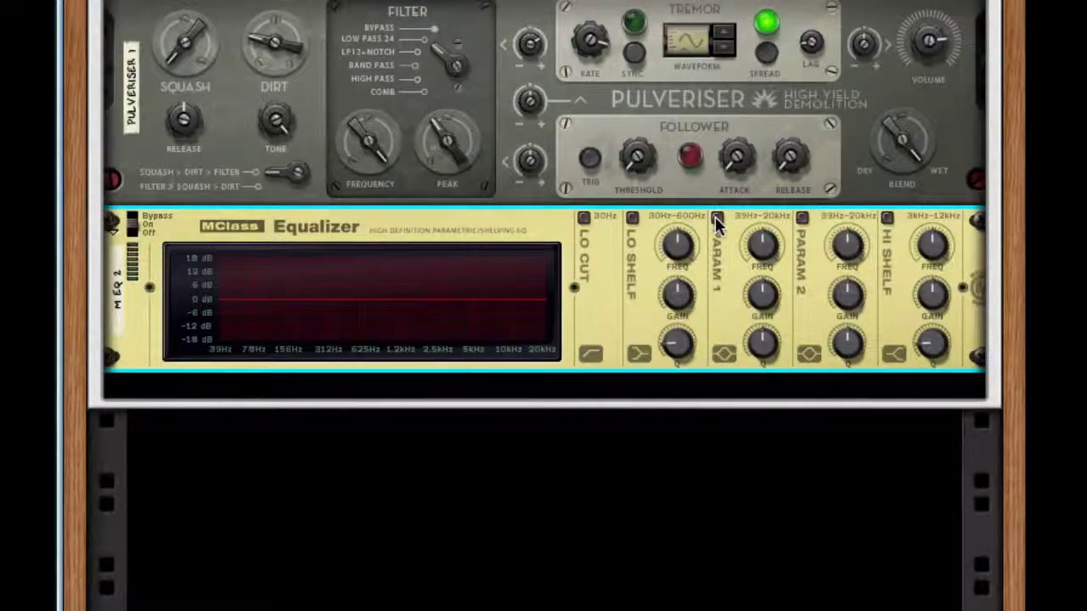
left_click(717, 219)
left_click(802, 217)
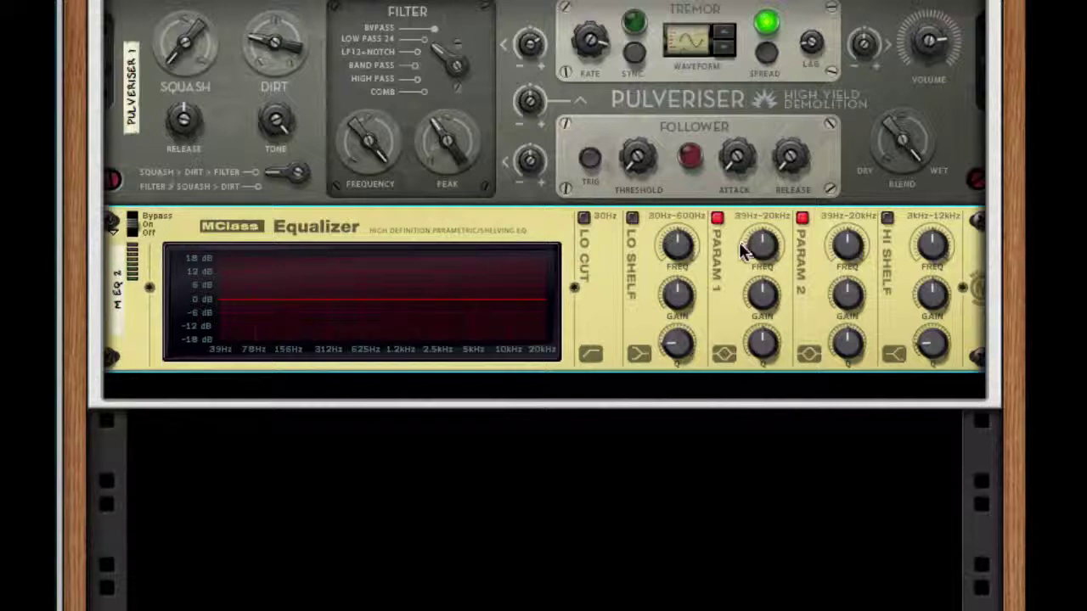
Cut two narrow full-depth notches on the second equalizer, Param 1 near 5 kHz and Param 2 between 5 and 10 kHz.
left_click_drag(735, 253, 741, 159)
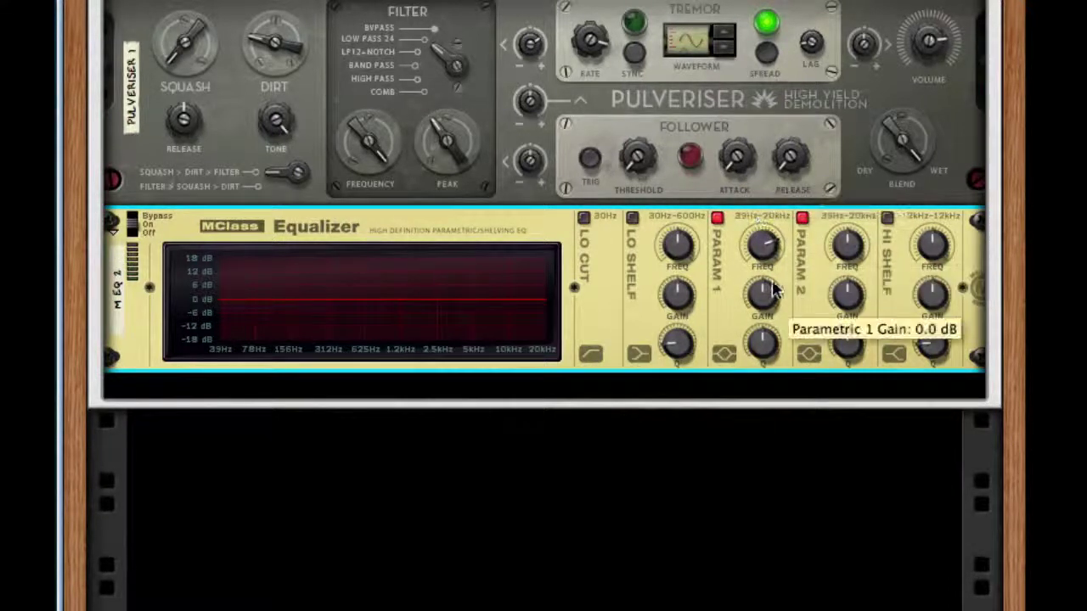
left_click_drag(767, 295, 785, 378)
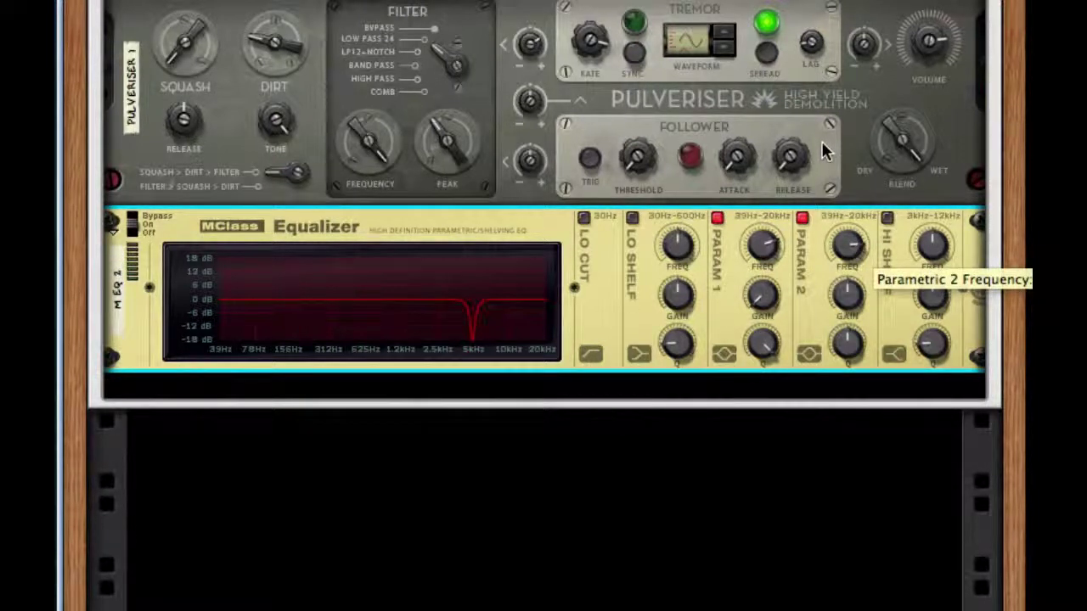
left_click_drag(854, 301, 832, 291)
Add an MClass Maximizer below the second equalizer and turn off its limiter.
right_click(790, 318)
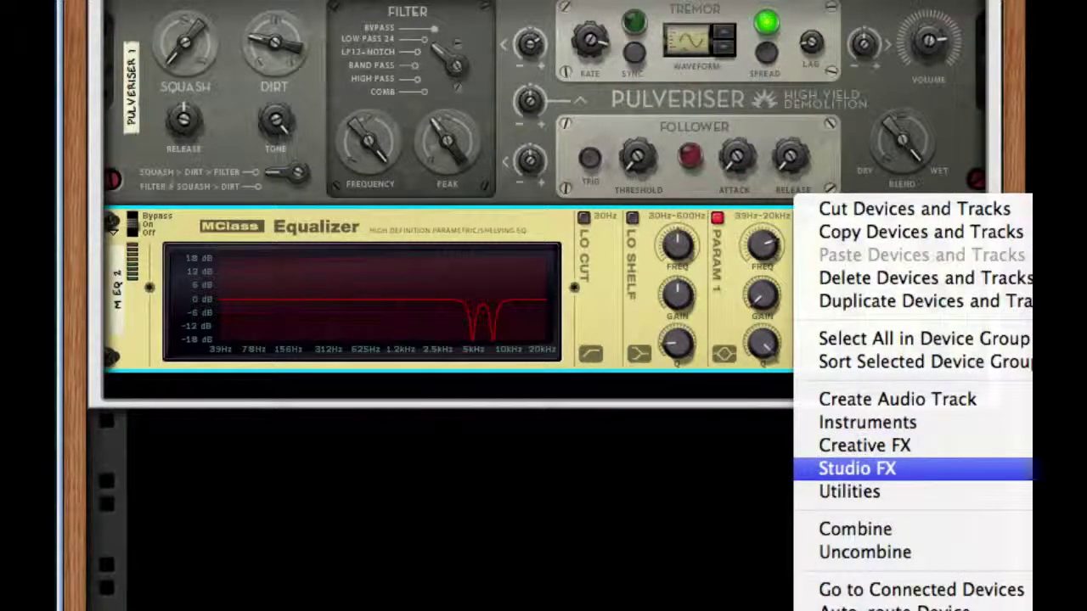
left_click(933, 469)
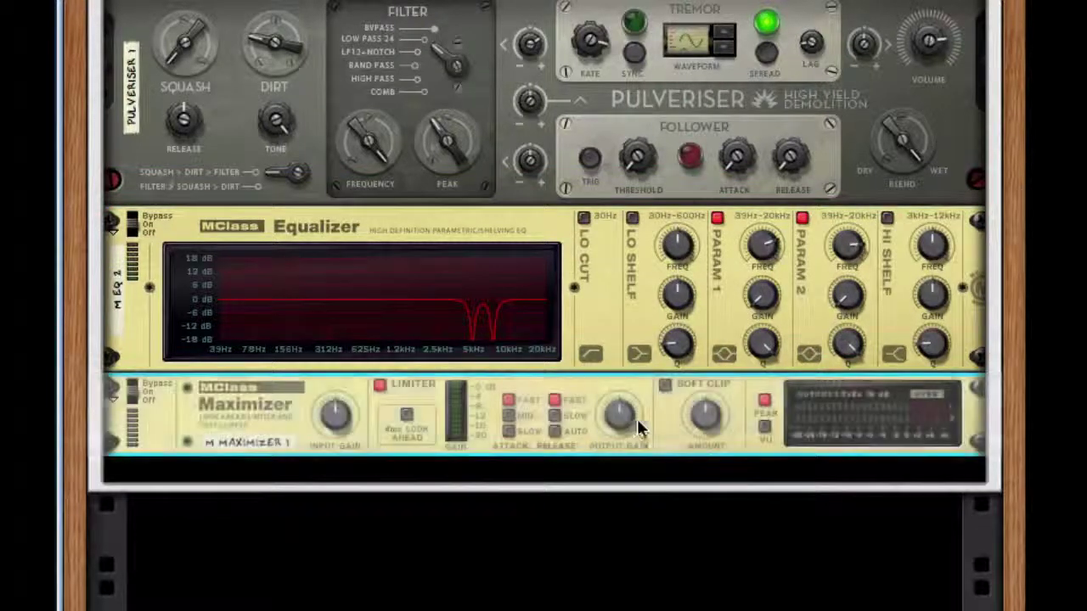
left_click(379, 387)
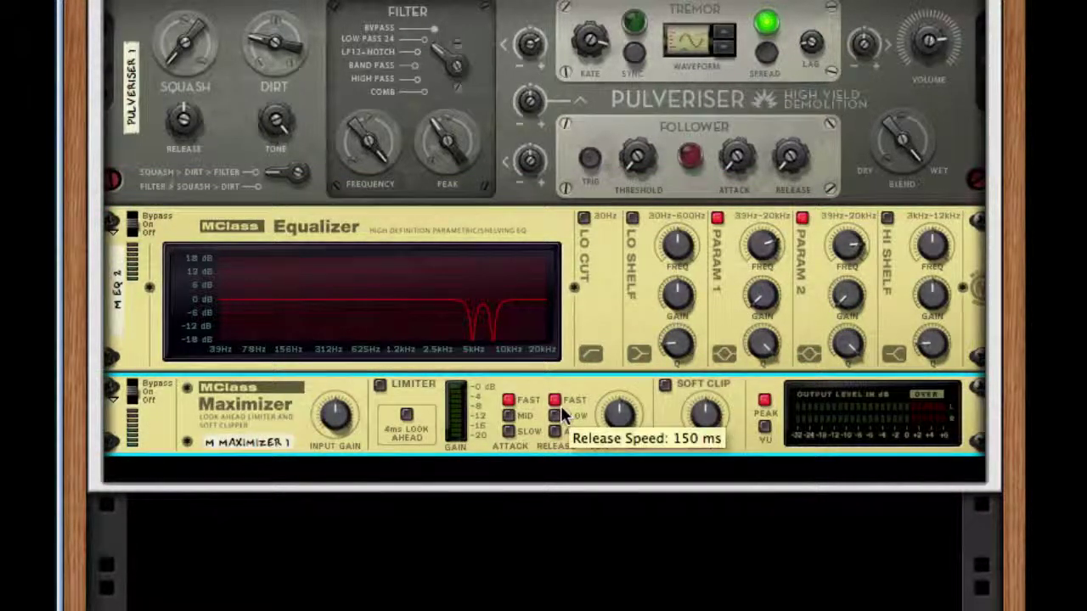
Set the Maximizer's release to Auto, enable Soft Clip and raise the soft clip amount.
left_click(555, 431)
left_click(665, 385)
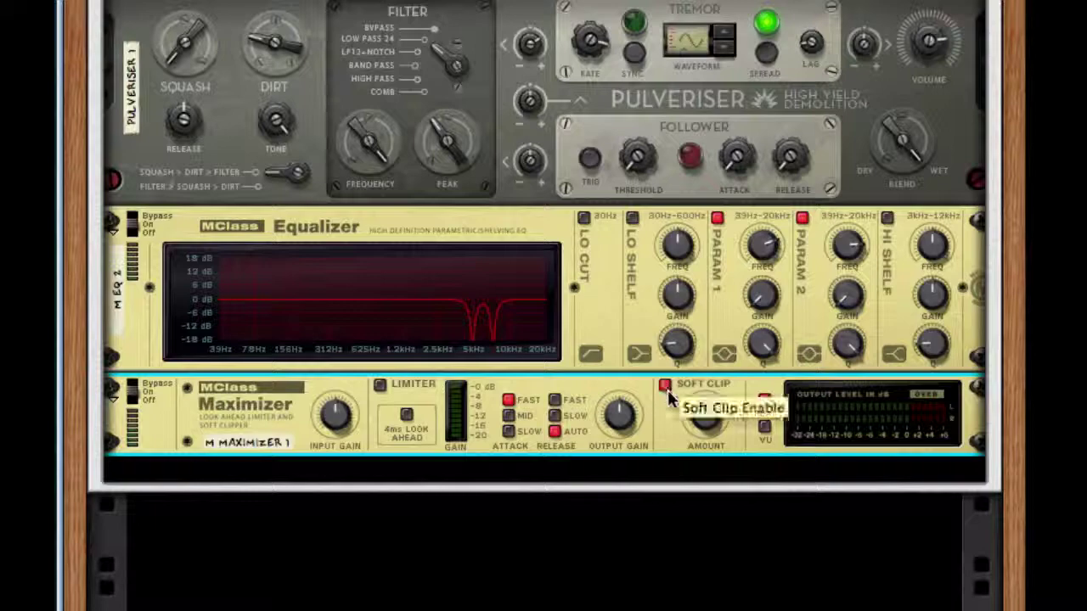
left_click_drag(705, 414, 676, 316)
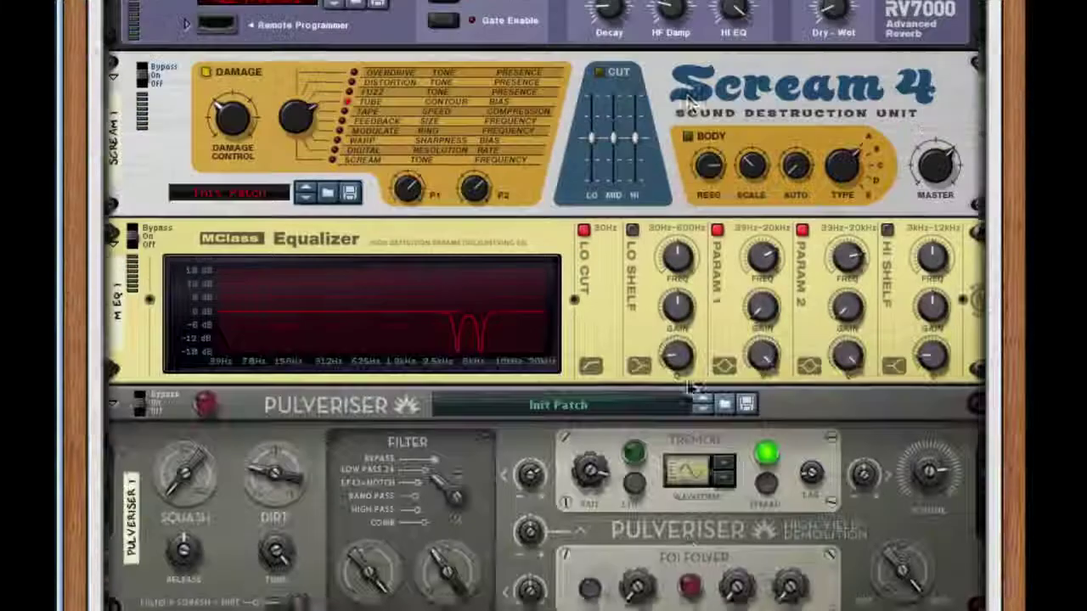
scroll(687, 379, "up", 5)
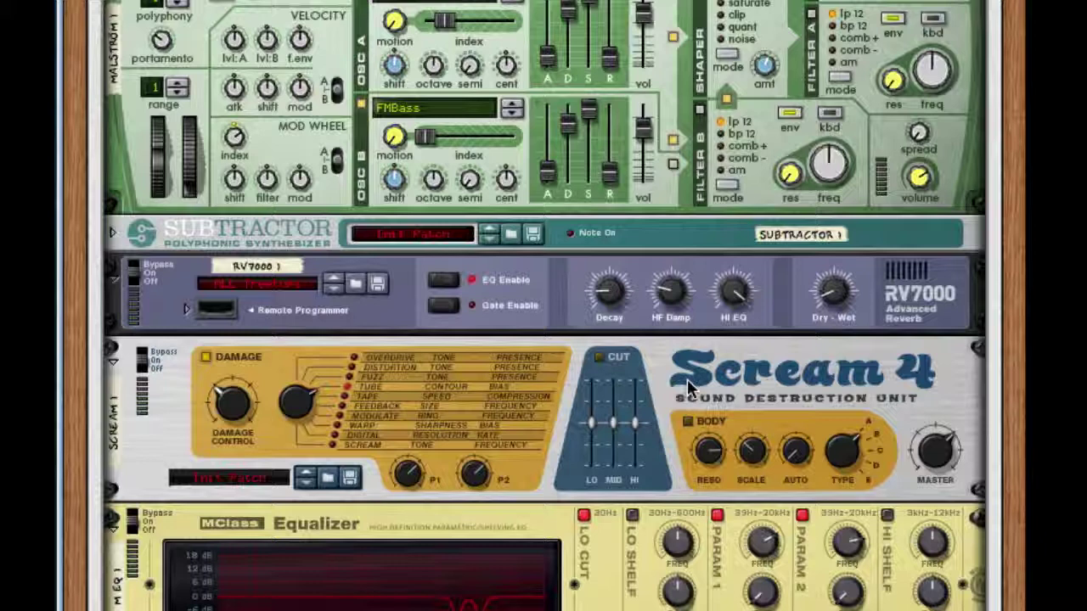